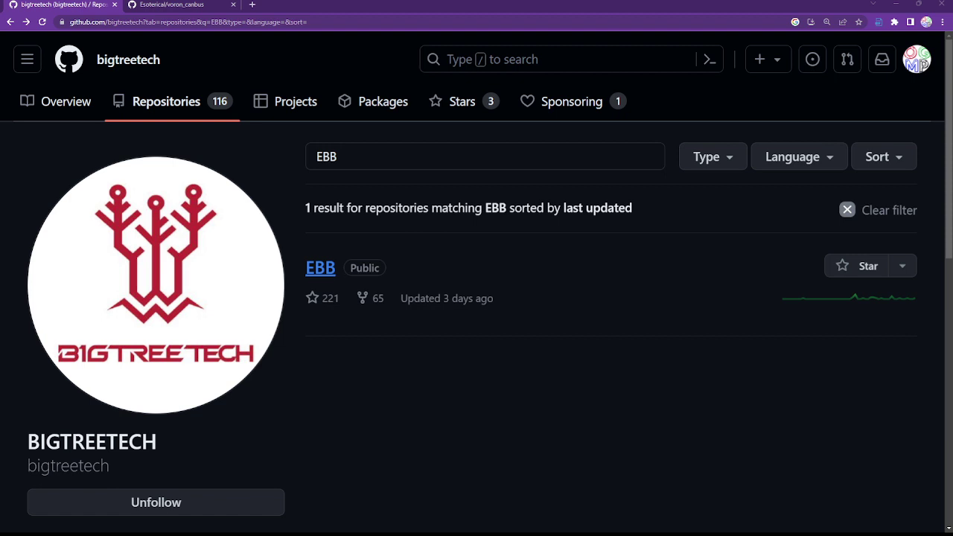
# Open the bigtreetech EBB repository from the search results and skim its README and board folders.
pyautogui.click(329, 268)
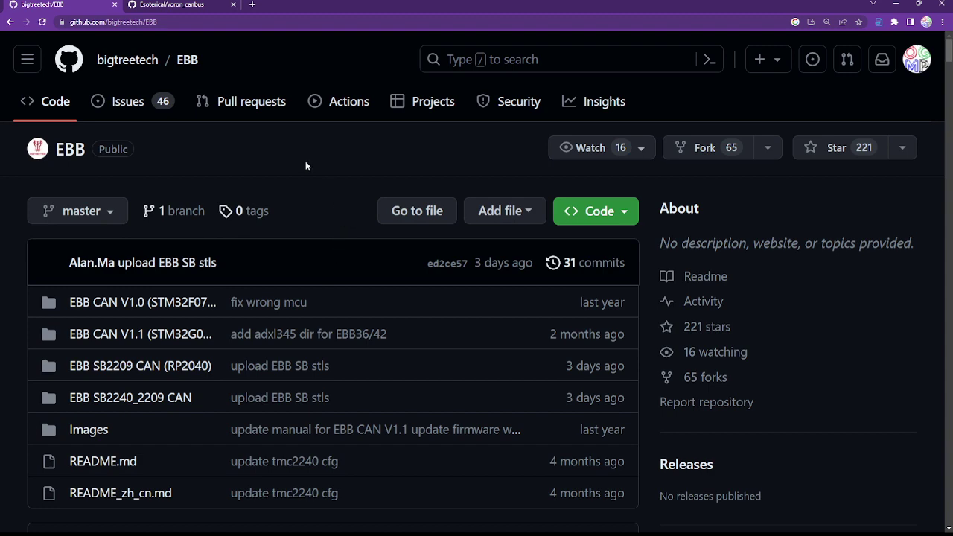
pyautogui.scroll(-2, 305, 162)
pyautogui.scroll(-2, 306, 165)
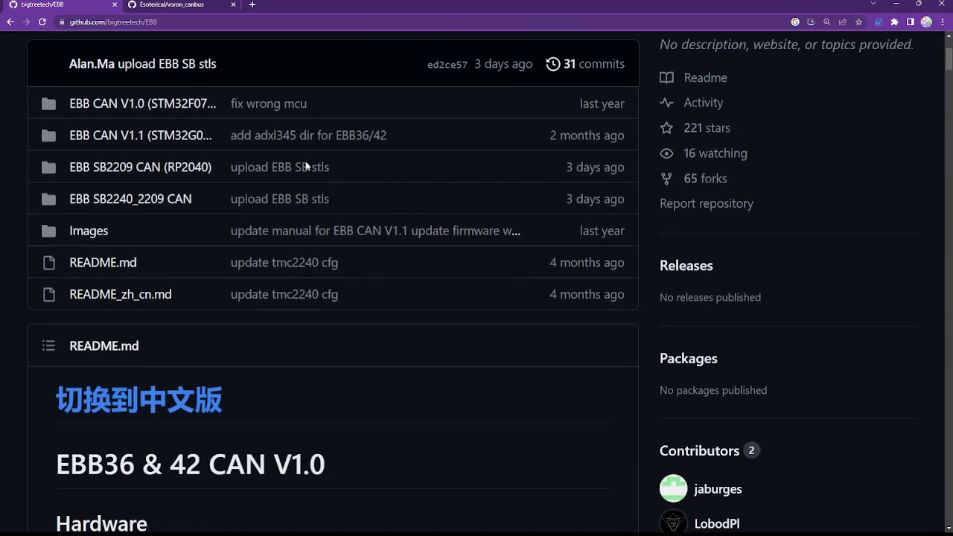
pyautogui.scroll(-4, 306, 165)
pyautogui.scroll(3, 305, 165)
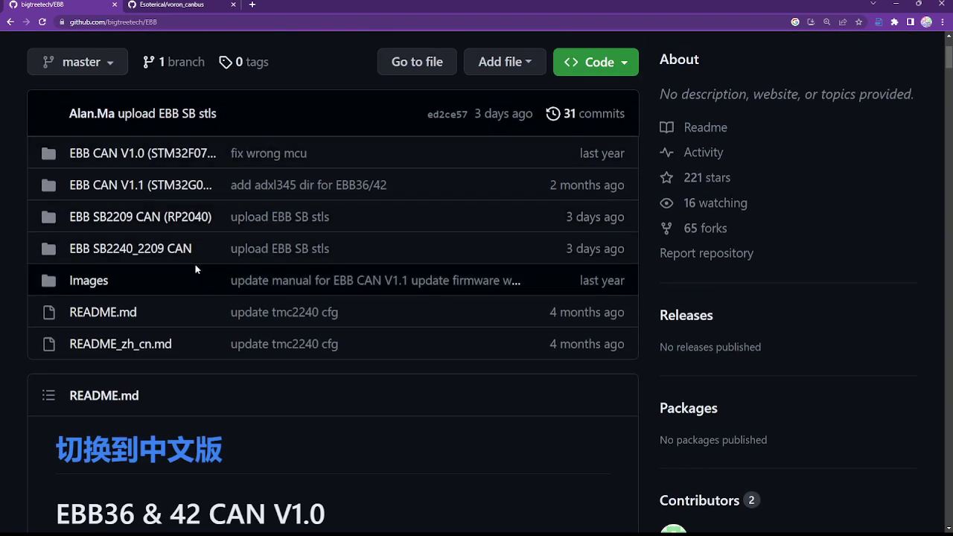
# Browse the EBB SB2240_2209 CAN folder's Build Guide, SB2209, SB2240, firmware and sample cfg files.
pyautogui.click(149, 253)
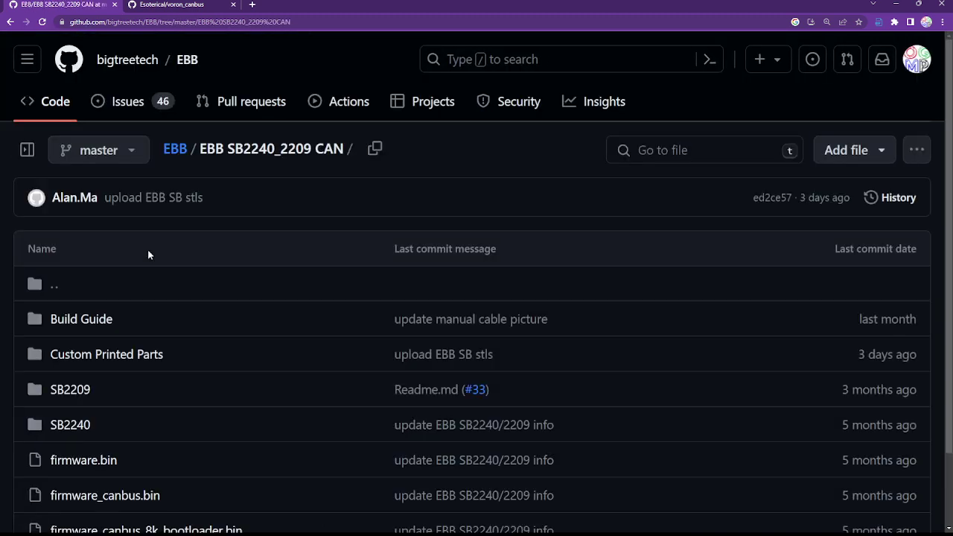
pyautogui.scroll(-1, 311, 212)
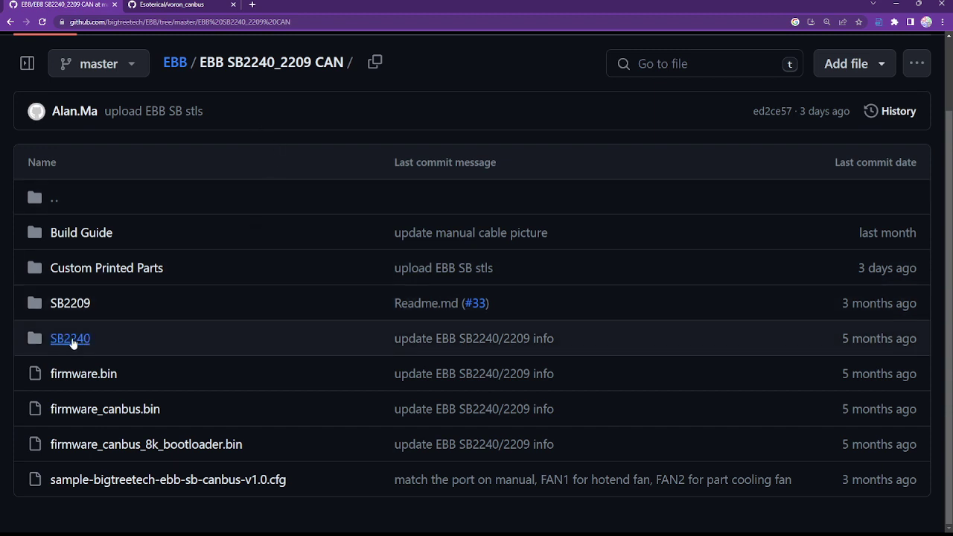
# View the SB2240.png pinout diagram under SB2240/Hardware, then go back to the SB2240 folder.
pyautogui.click(75, 339)
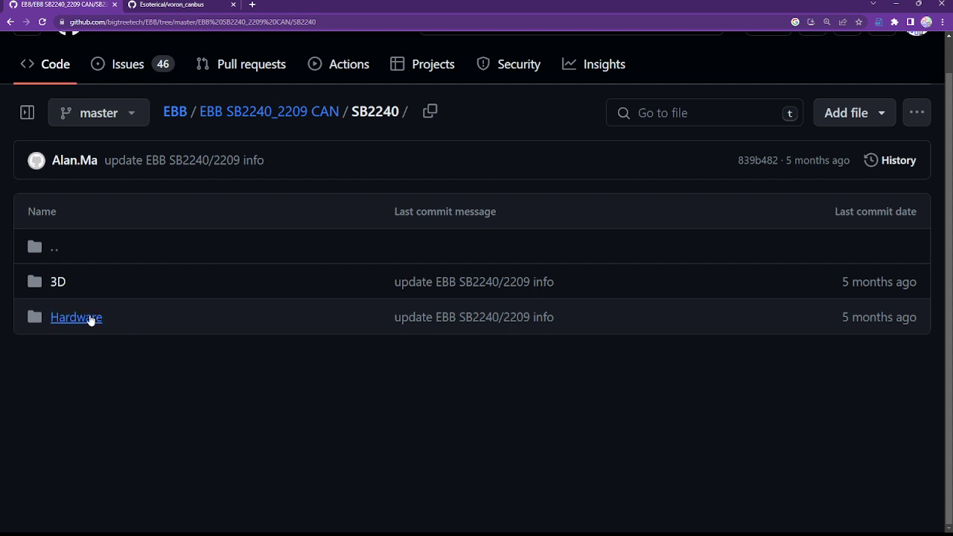
pyautogui.click(86, 318)
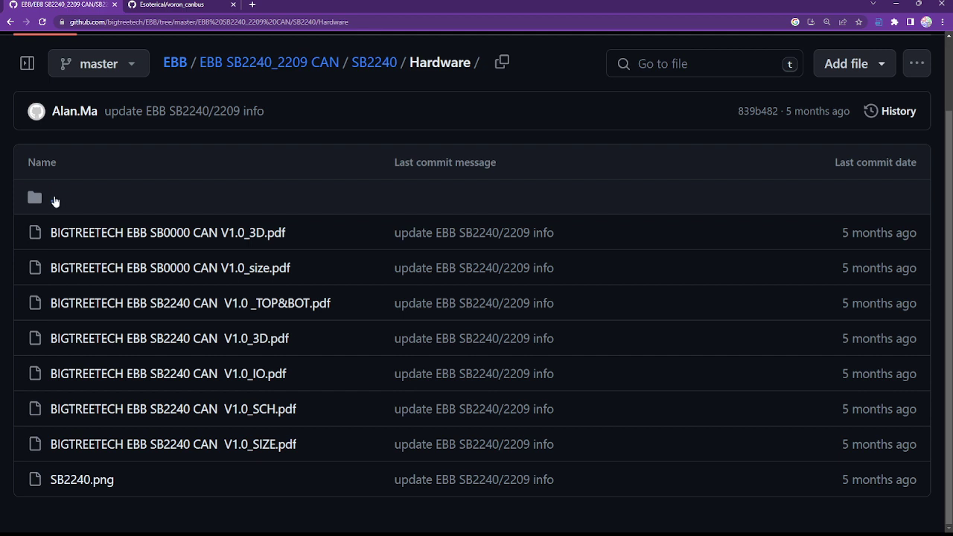
pyautogui.click(92, 478)
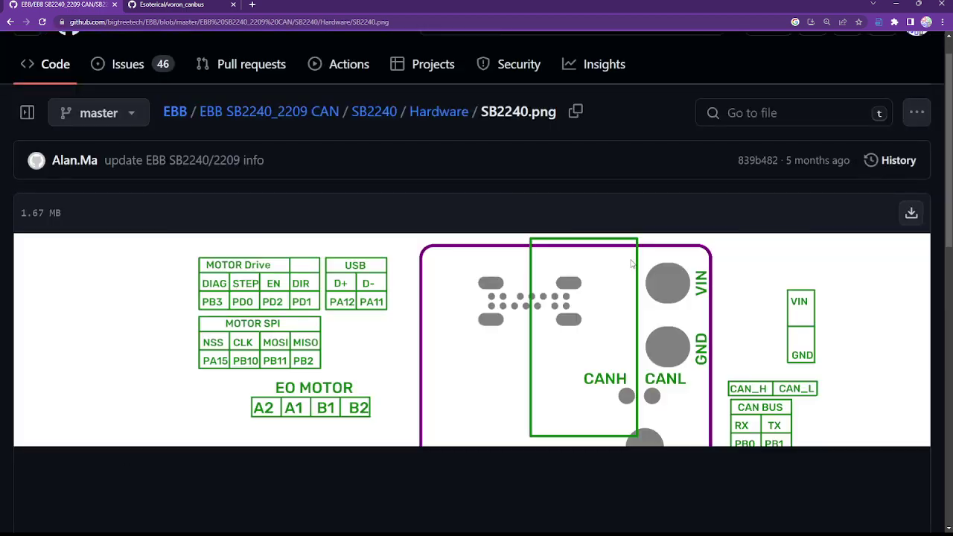
pyautogui.scroll(-3, 631, 263)
pyautogui.scroll(3, 629, 264)
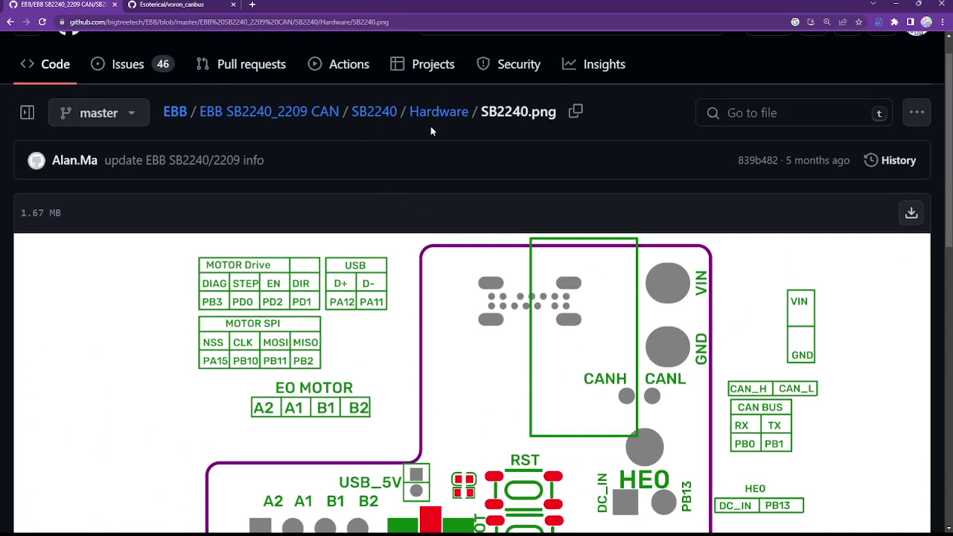
pyautogui.click(435, 113)
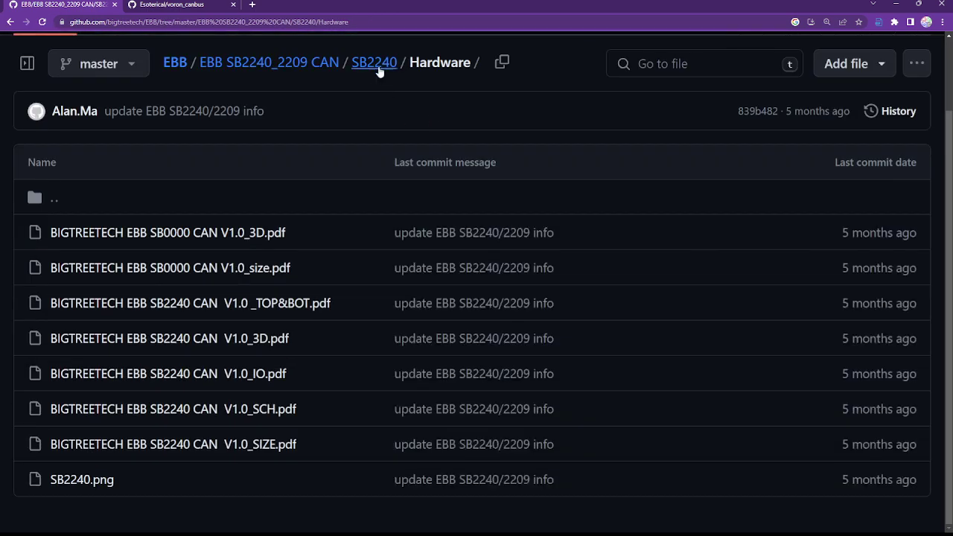
pyautogui.click(374, 62)
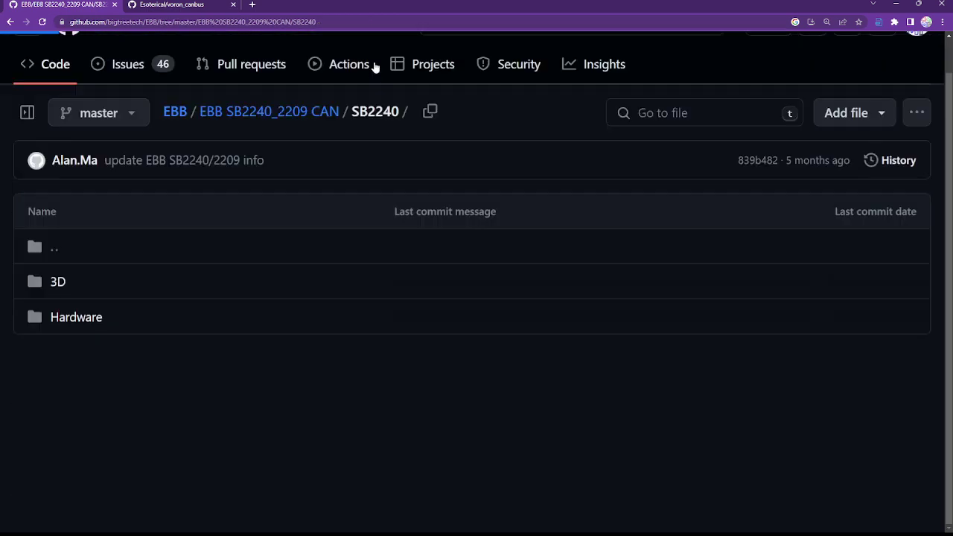
# Check the two PDF guides in the Build Guide folder, then return to EBB SB2240_2209 CAN.
pyautogui.click(59, 248)
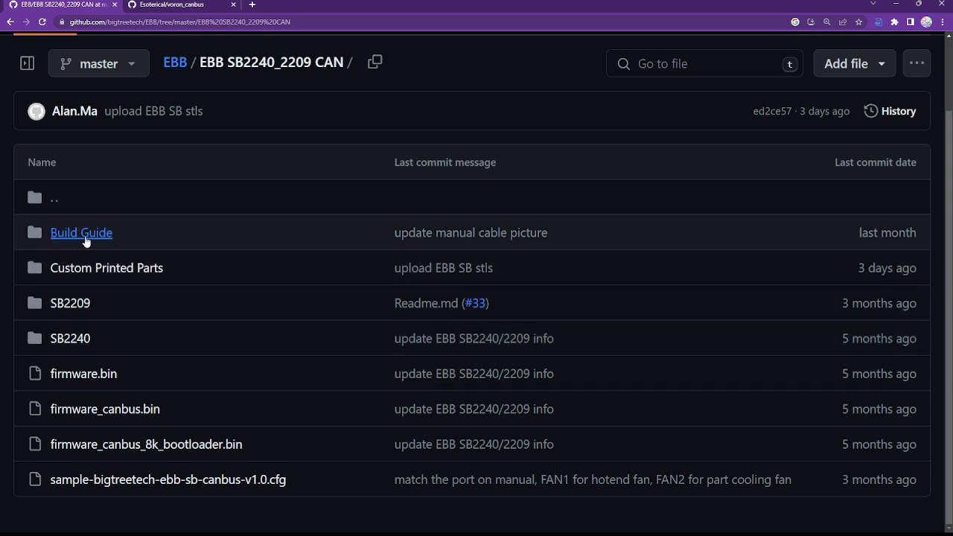
pyautogui.click(84, 235)
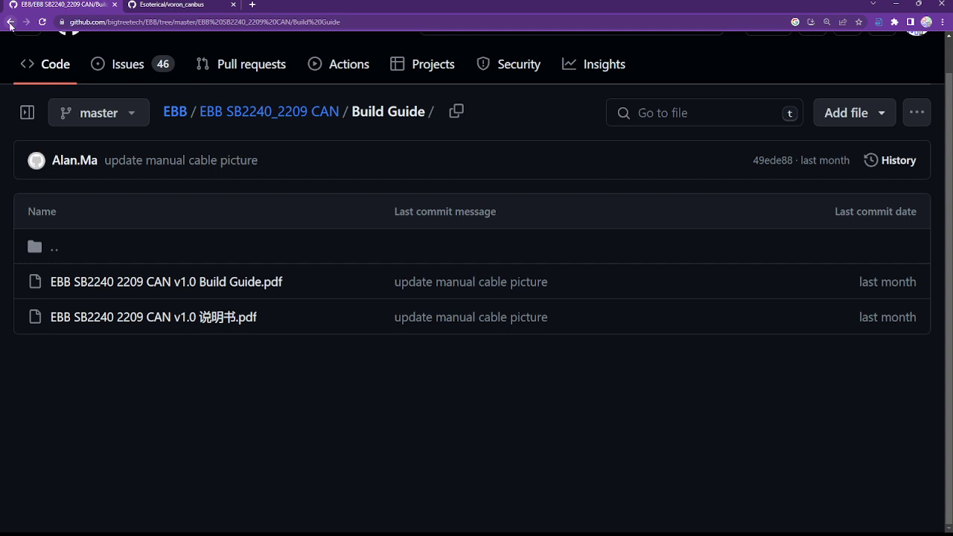
pyautogui.click(9, 23)
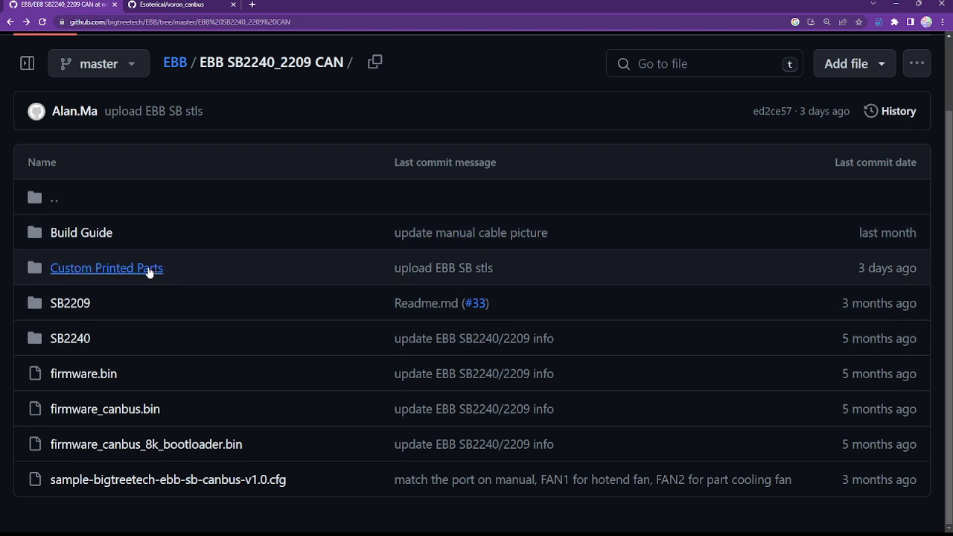
pyautogui.click(149, 270)
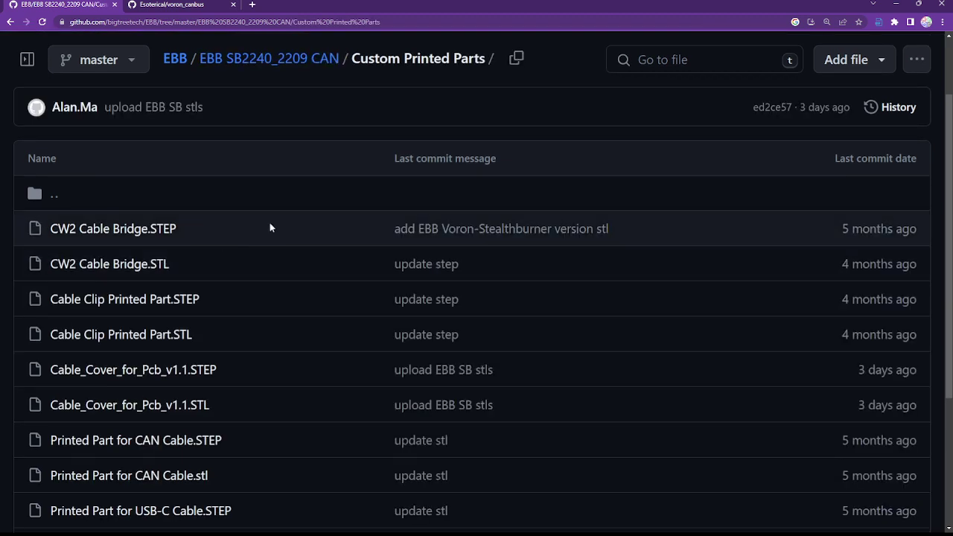
pyautogui.scroll(-1, 270, 227)
pyautogui.scroll(-1, 270, 227)
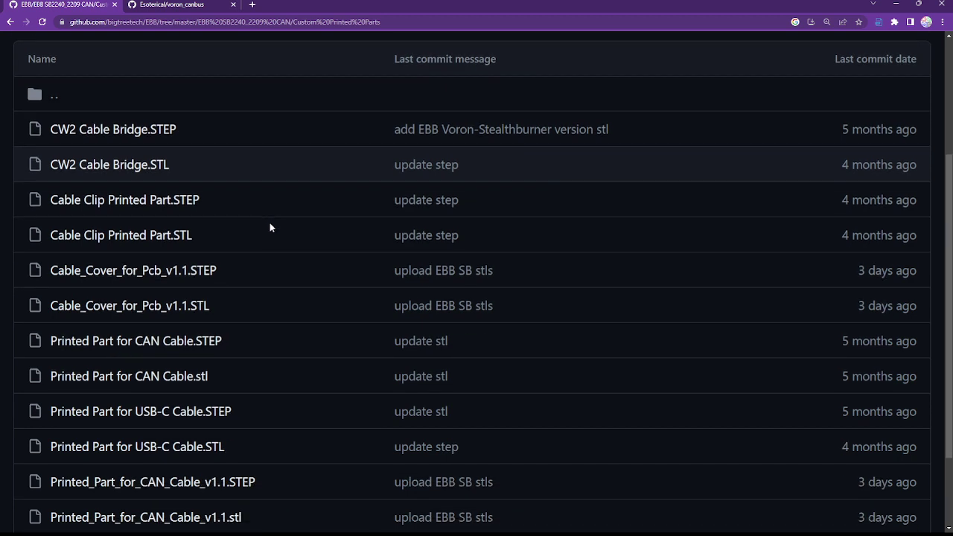
pyautogui.scroll(-1, 270, 227)
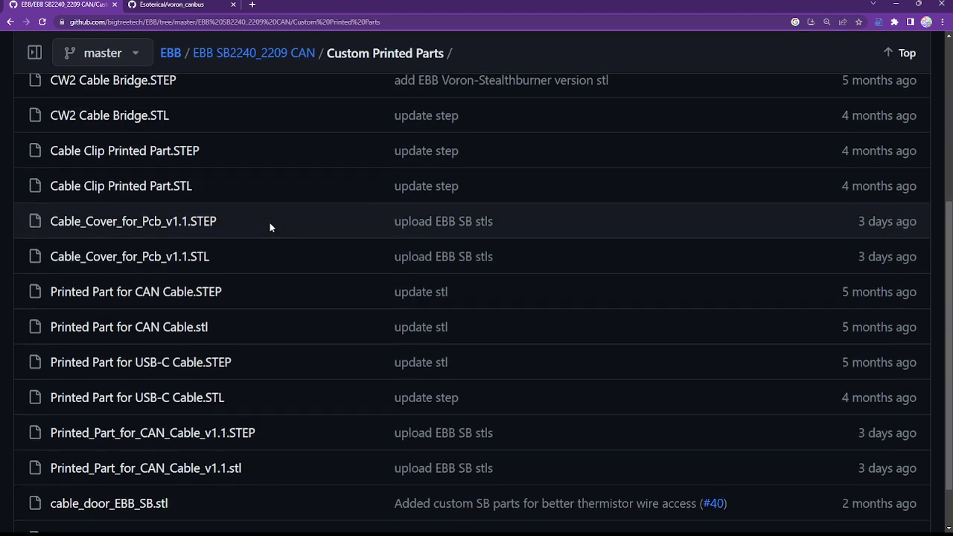
pyautogui.scroll(1, 270, 227)
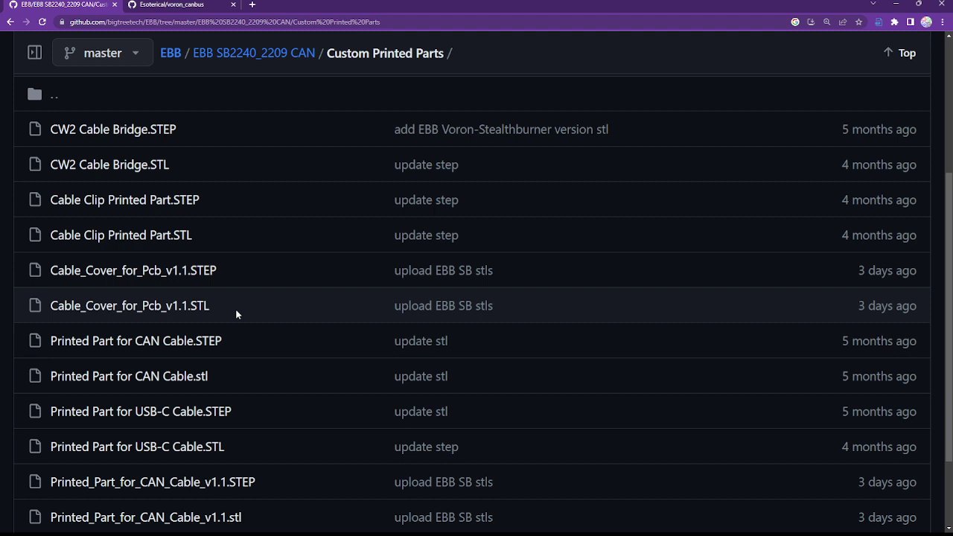
pyautogui.scroll(-1, 235, 313)
pyautogui.scroll(-1, 314, 303)
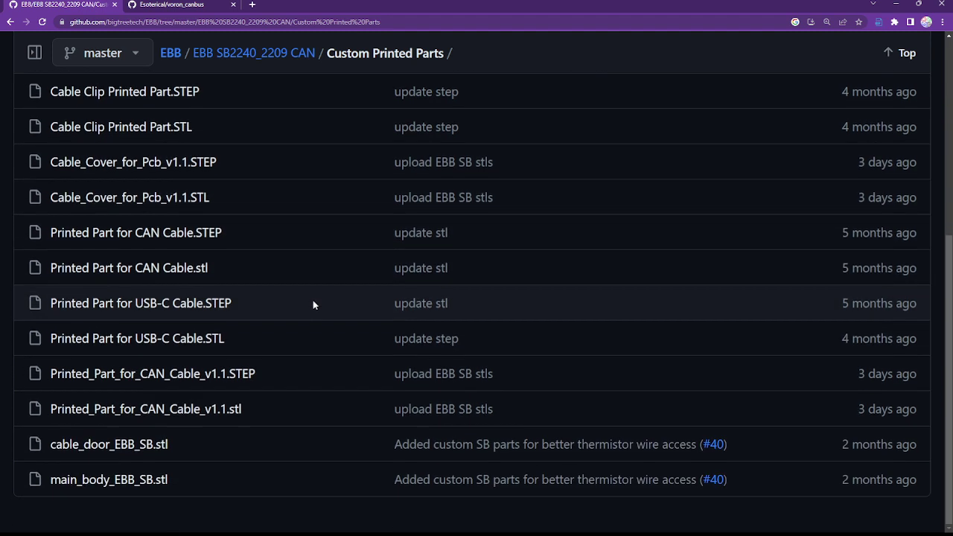
pyautogui.scroll(4, 321, 262)
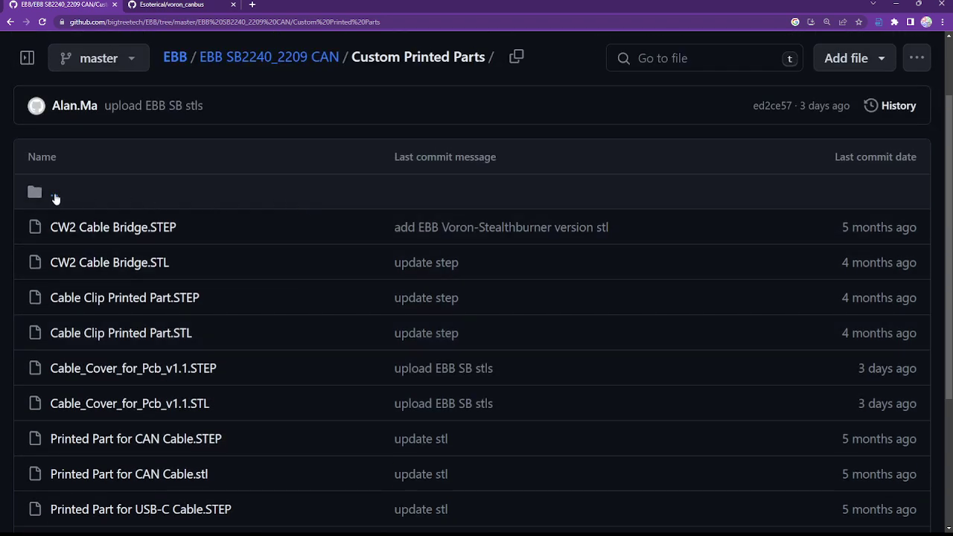
pyautogui.click(53, 196)
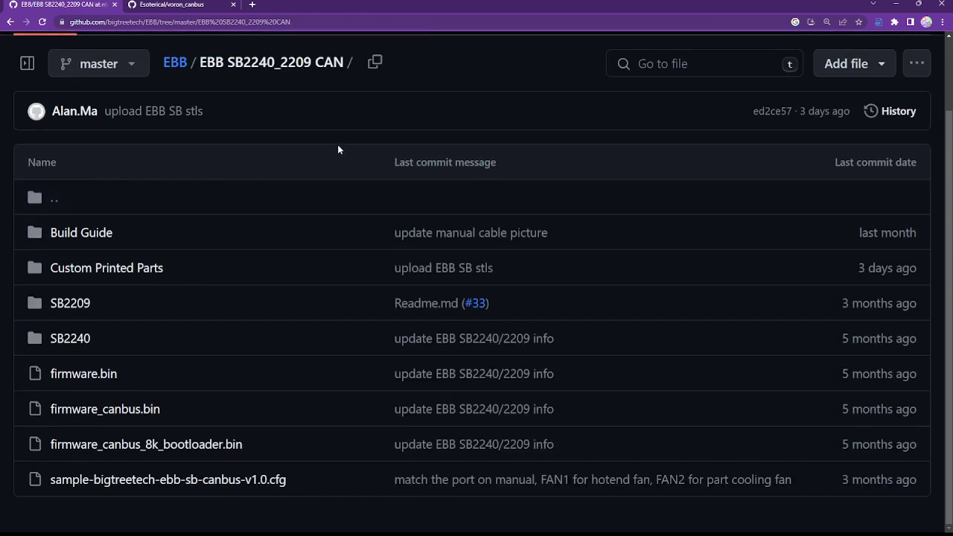
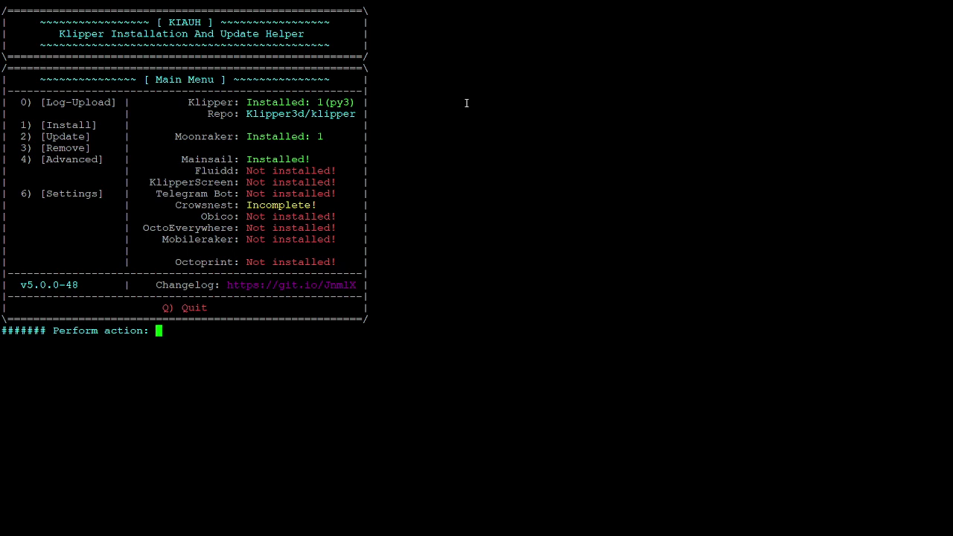
# Quit KIAUH, clear the terminal screen and go up to the home directory with 'cd ..'.
pyautogui.press('Return')
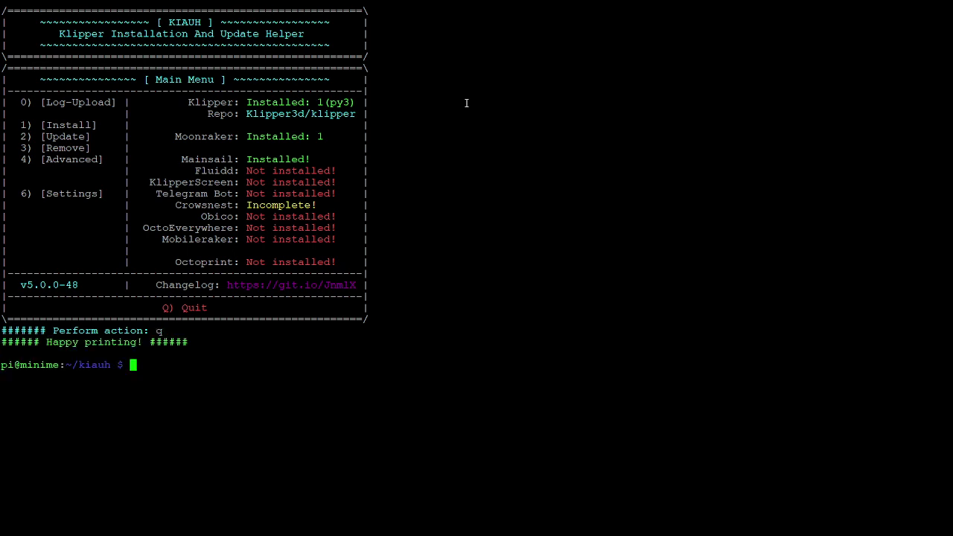
pyautogui.write('clear')
pyautogui.press('Return')
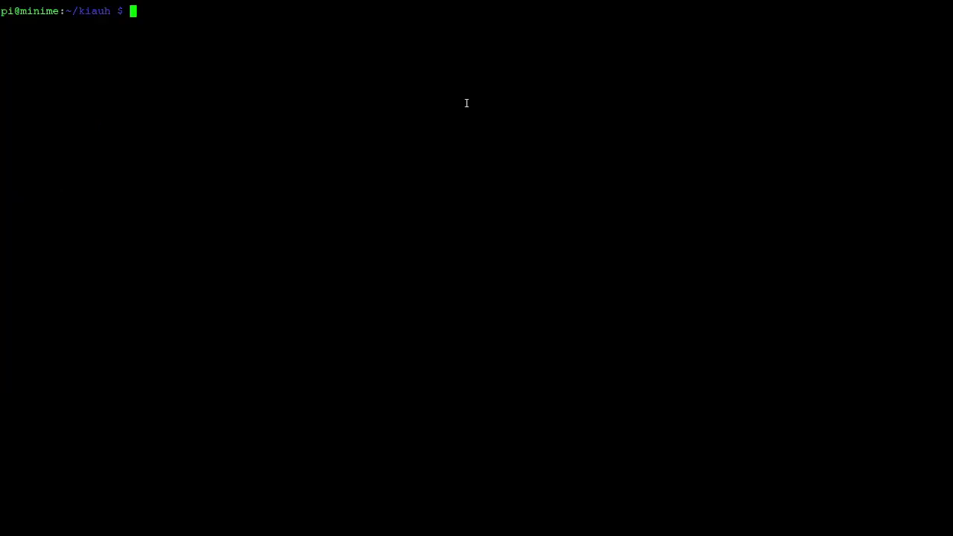
pyautogui.write('cd ..')
pyautogui.press('Return')
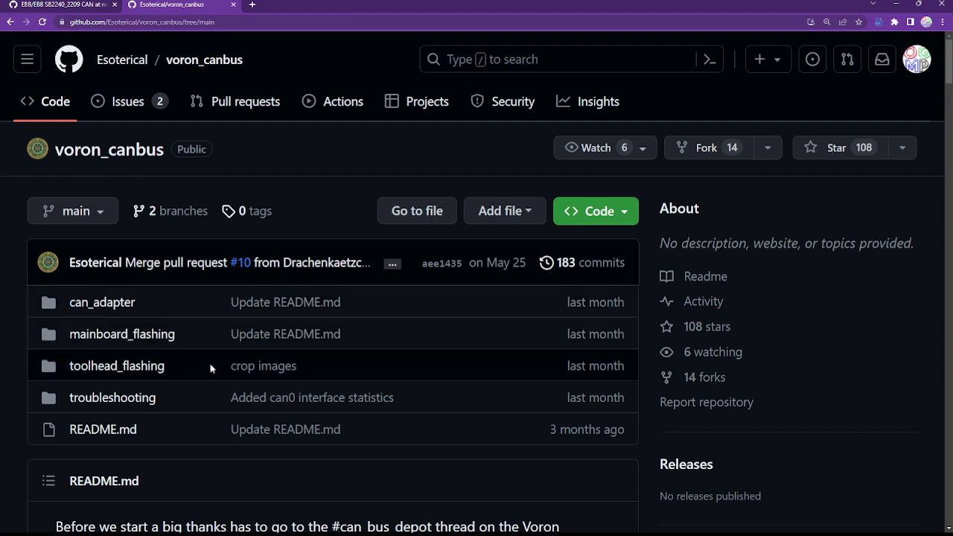
# Scroll to the 'can0 file, CAN Speeds, and Transmit Queue Length' section and copy its sudo nano command.
pyautogui.scroll(-4, 210, 363)
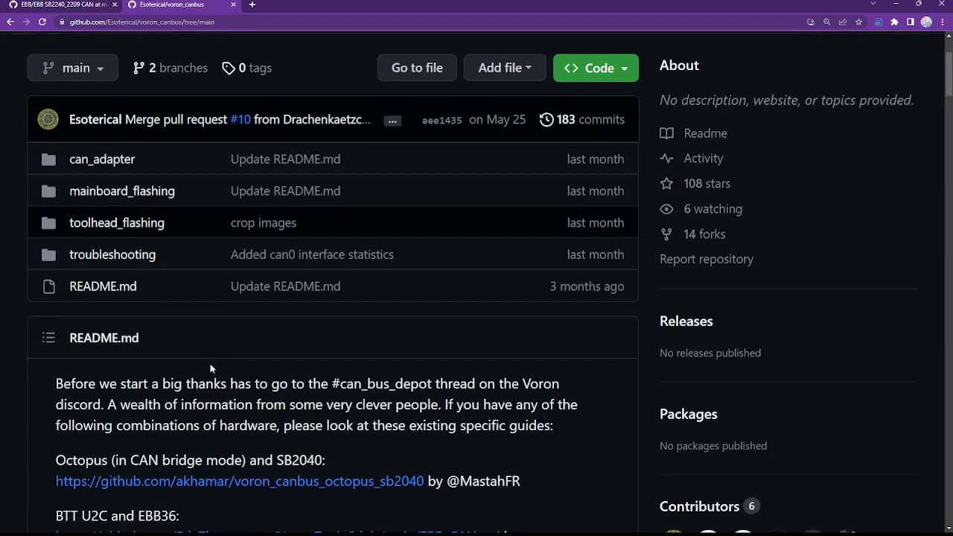
pyautogui.scroll(-2, 210, 364)
pyautogui.scroll(-1, 210, 364)
pyautogui.scroll(-3, 209, 363)
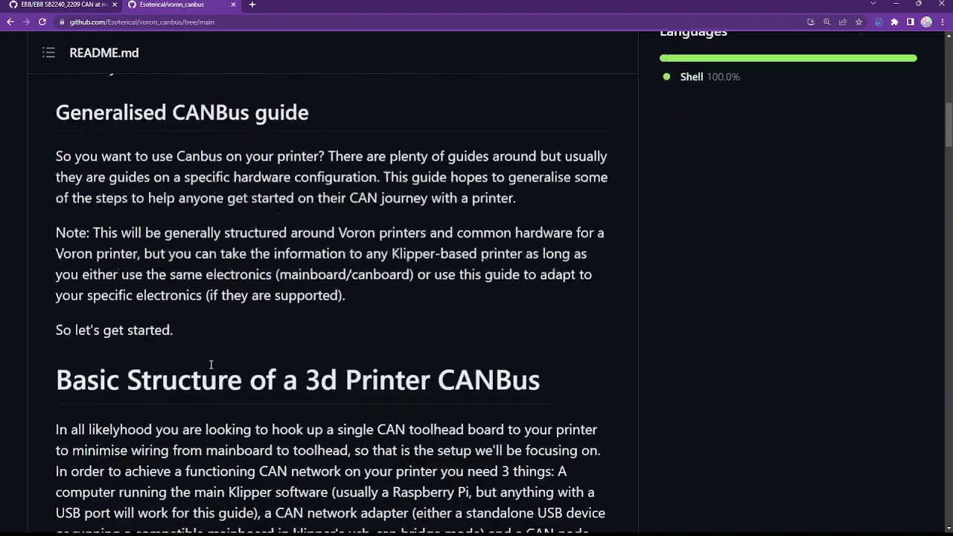
pyautogui.scroll(-4, 210, 364)
pyautogui.scroll(-4, 210, 363)
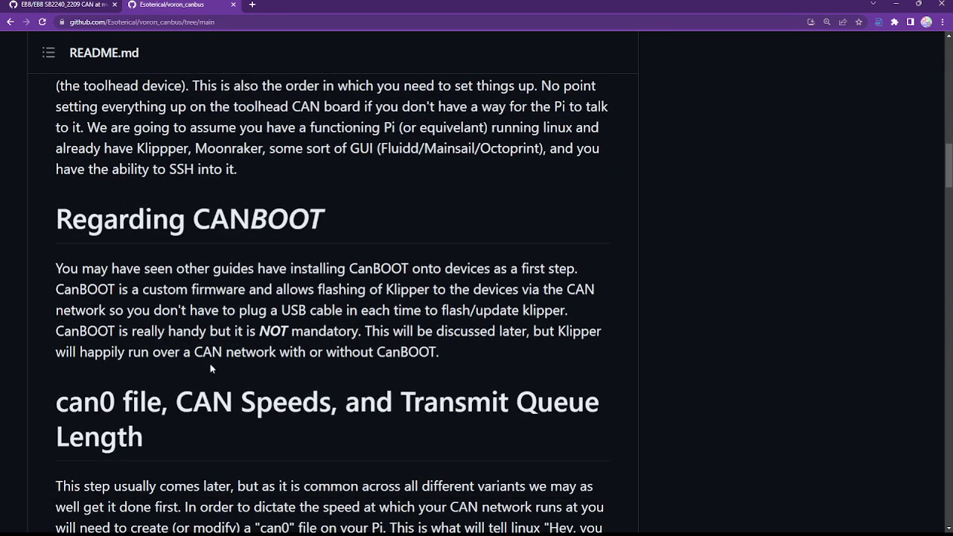
pyautogui.scroll(-1, 210, 363)
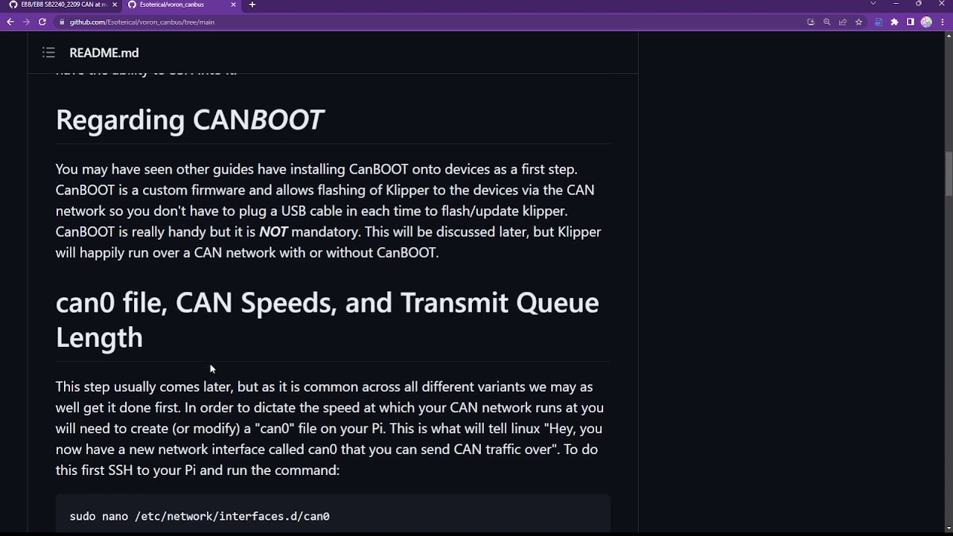
pyautogui.scroll(-1, 210, 365)
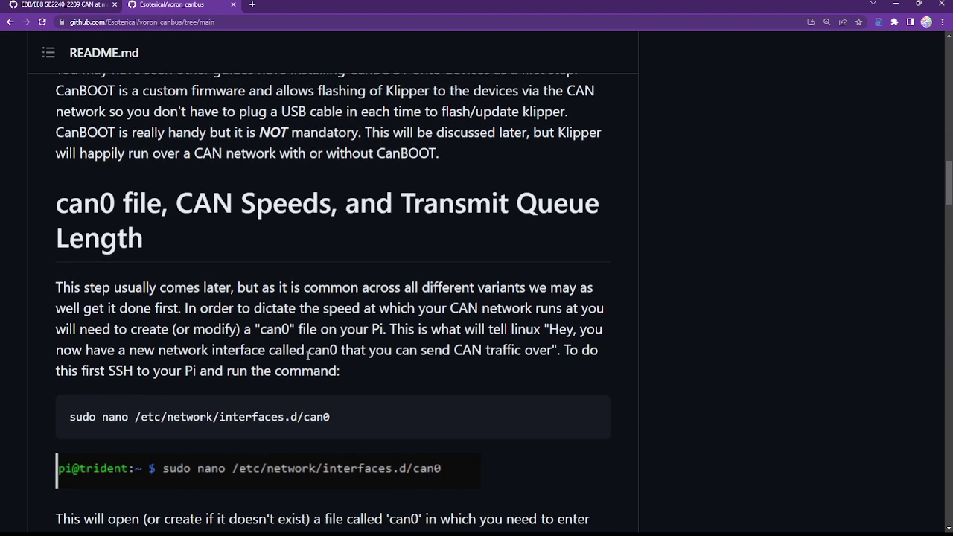
pyautogui.scroll(-1, 295, 292)
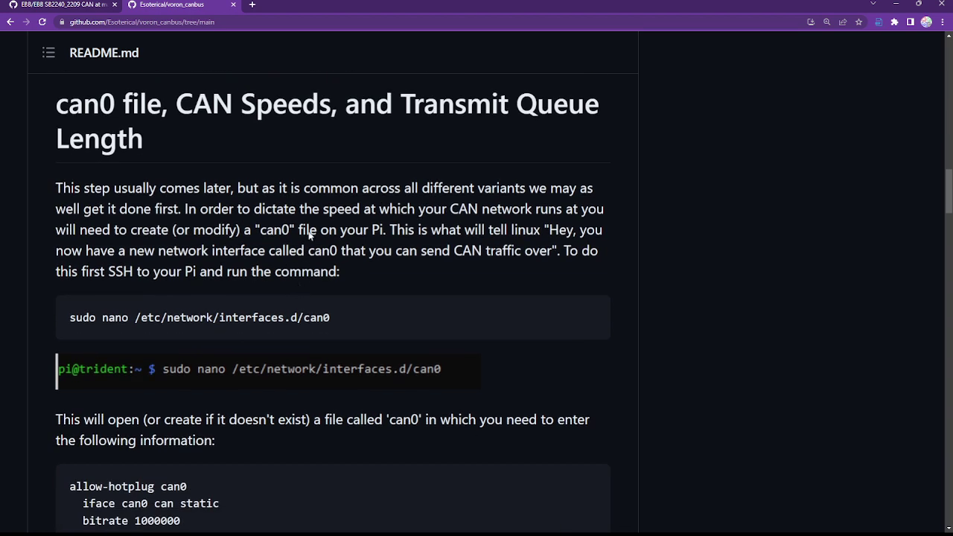
pyautogui.moveTo(318, 335)
pyautogui.click(591, 319)
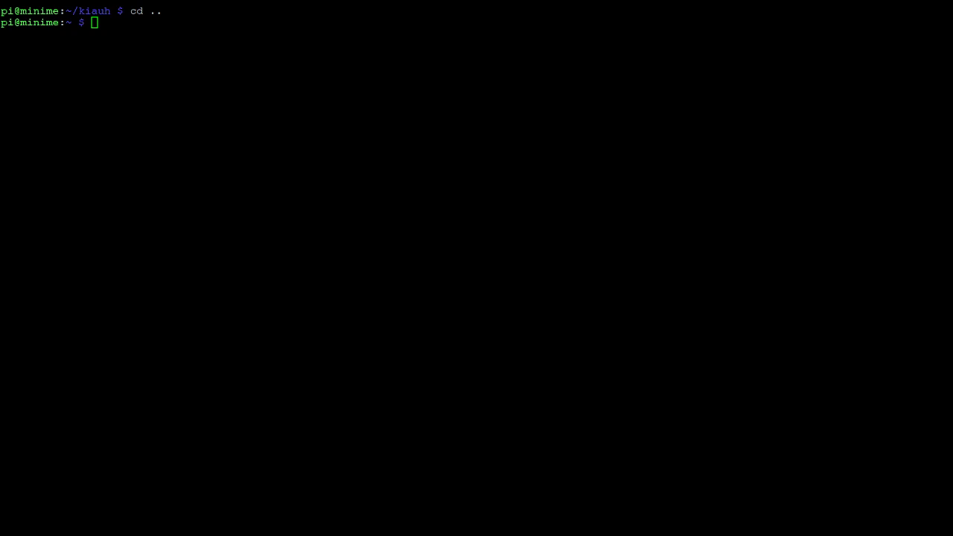
# Paste and run the sudo nano command for /etc/network/interfaces.d/can0, entering the sudo password.
pyautogui.click(340, 243)
pyautogui.rightClick(340, 242)
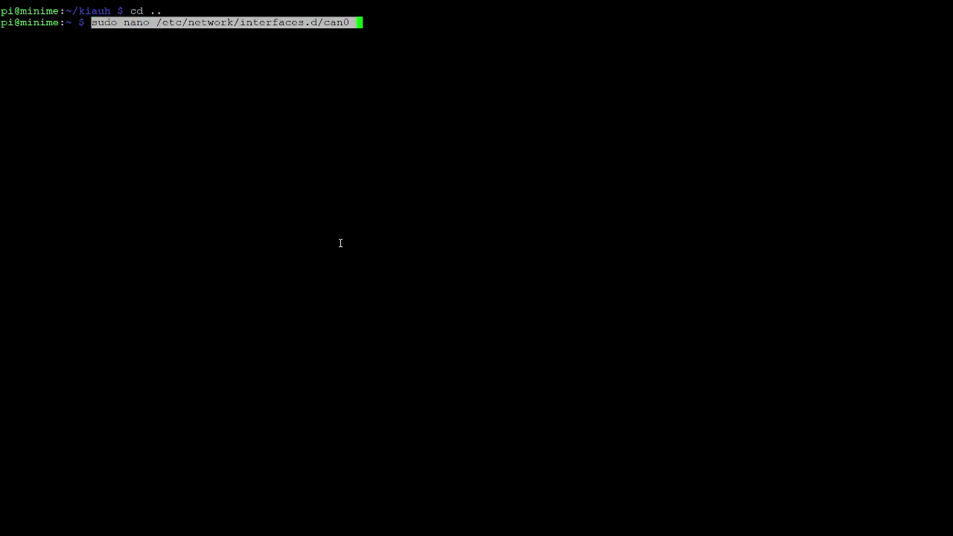
pyautogui.press('Return')
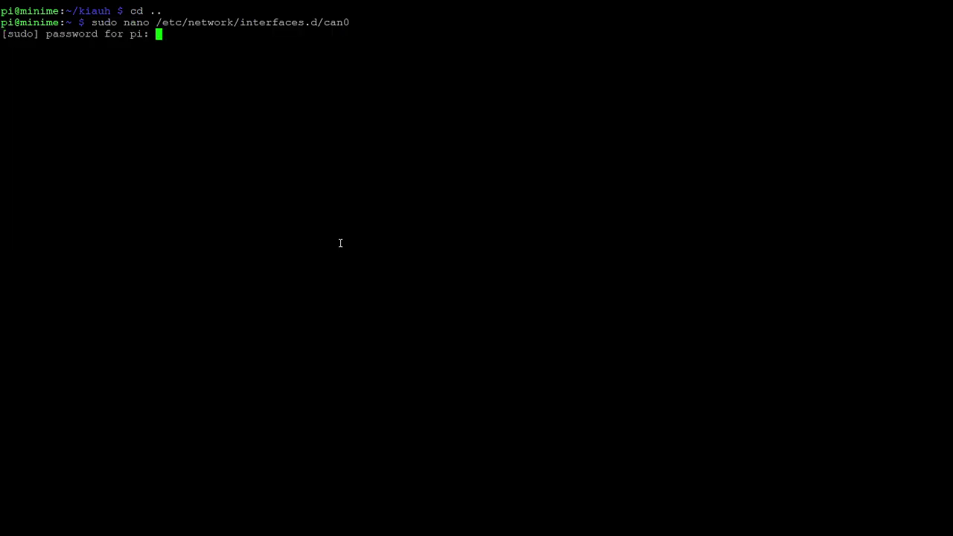
pyautogui.press('Return')
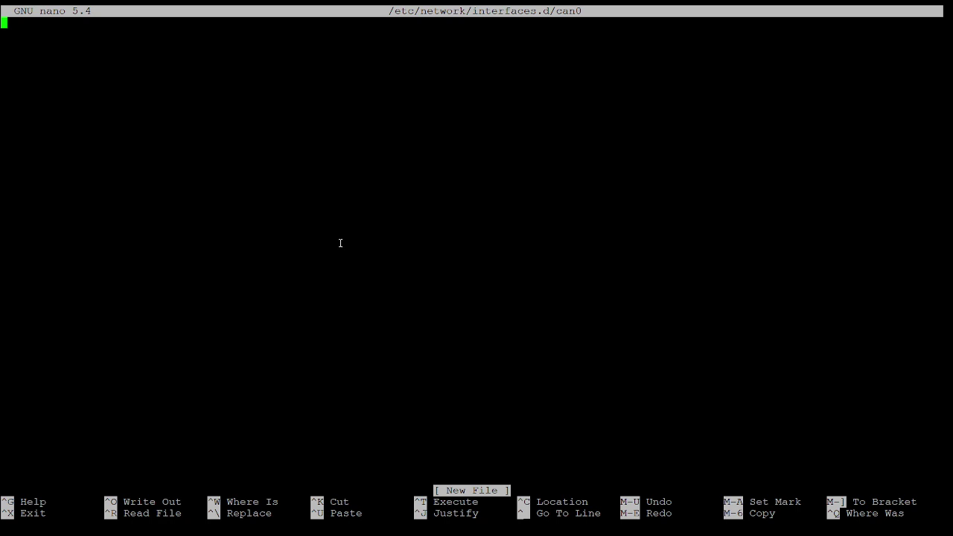
pyautogui.hotkey('alt', 'Tab')
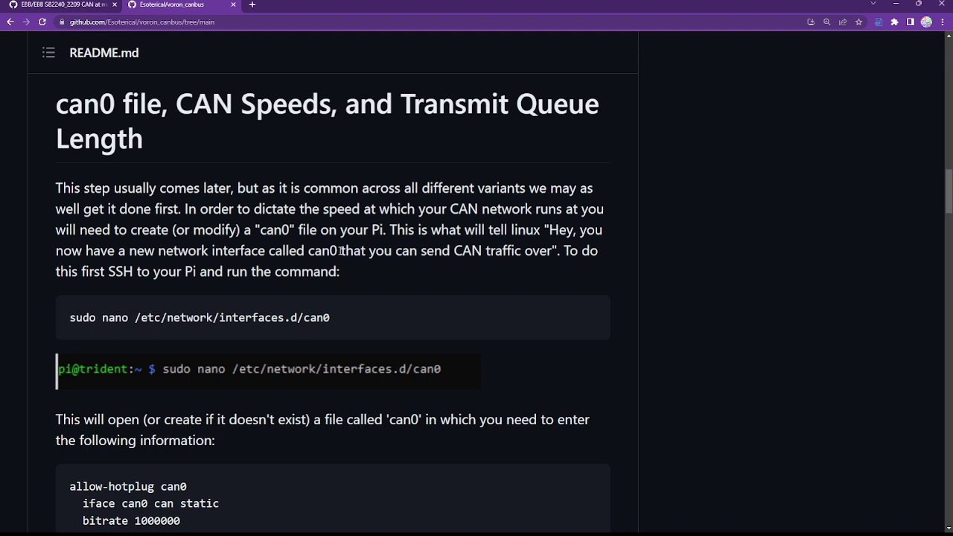
# Copy the allow-hotplug can0 configuration code block from the README.
pyautogui.scroll(-3, 291, 317)
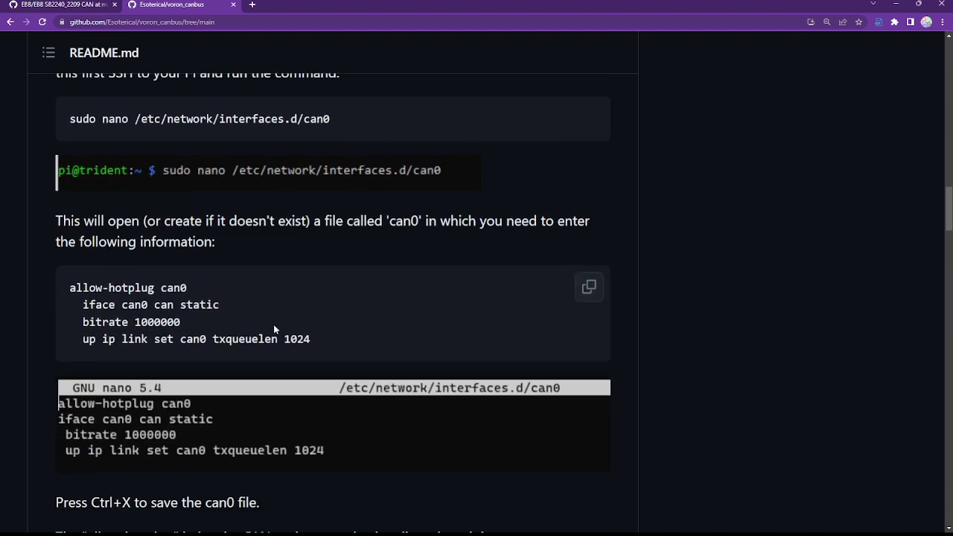
pyautogui.click(596, 295)
# Paste the four-line can0 configuration (bitrate 1000000, txqueuelen 1024) into nano and save the file.
pyautogui.click(590, 292)
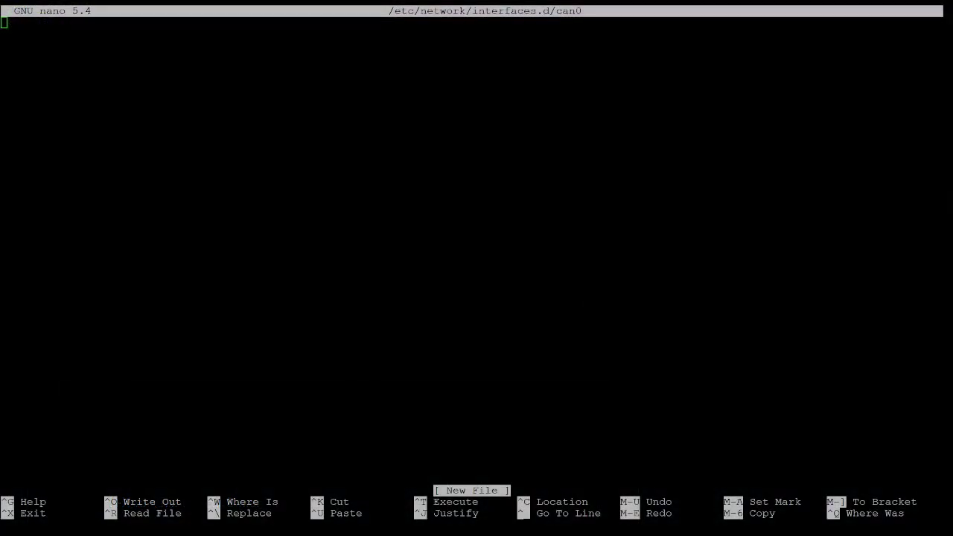
pyautogui.click(586, 288)
pyautogui.rightClick(218, 157)
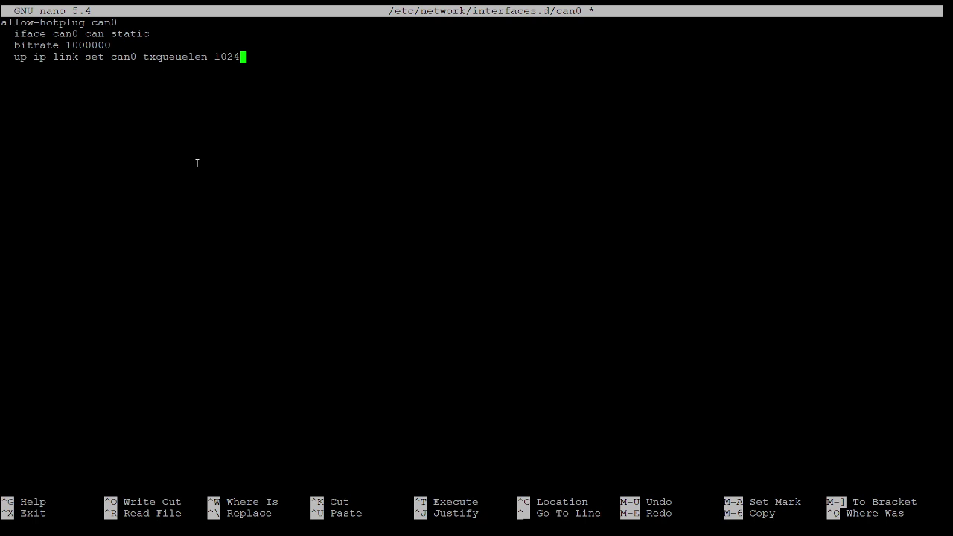
pyautogui.hotkey('ctrl', 'x')
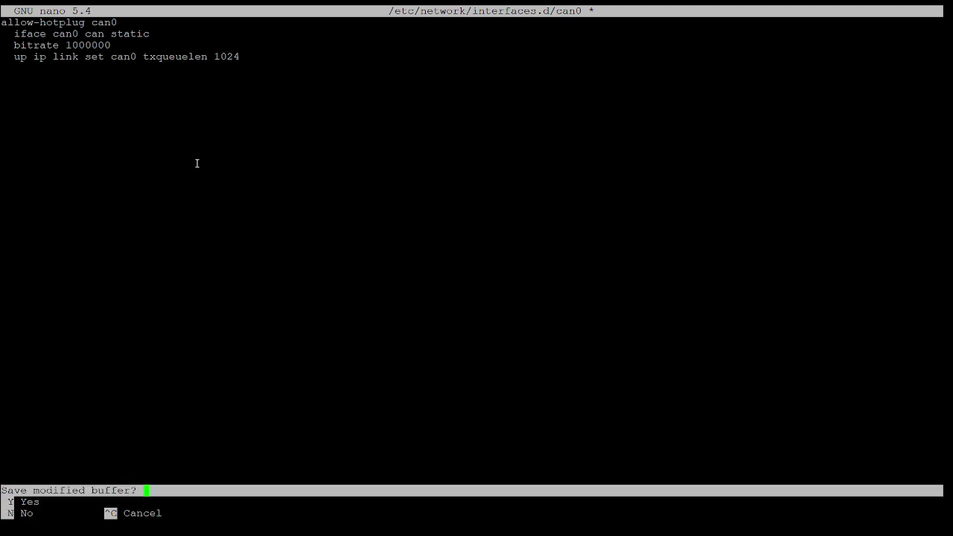
pyautogui.press('y')
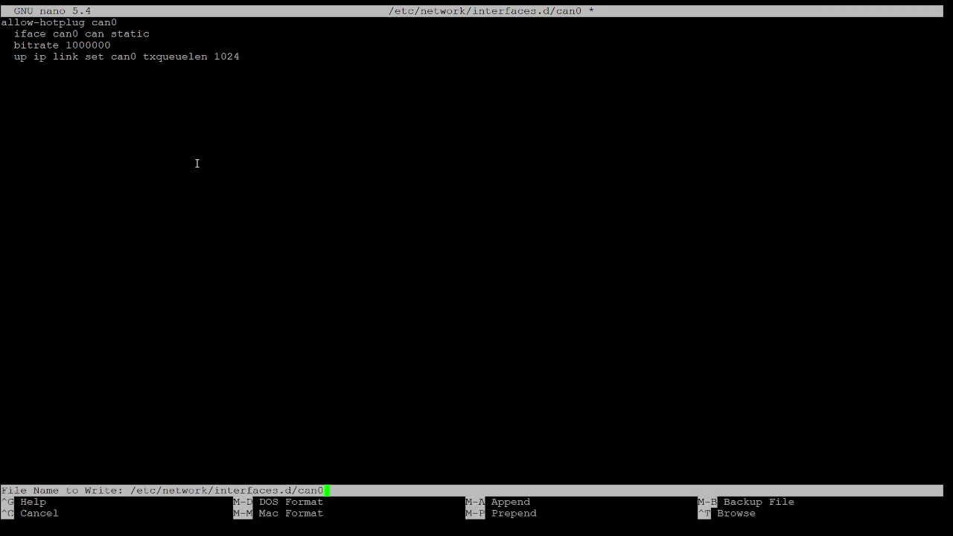
pyautogui.press('Return')
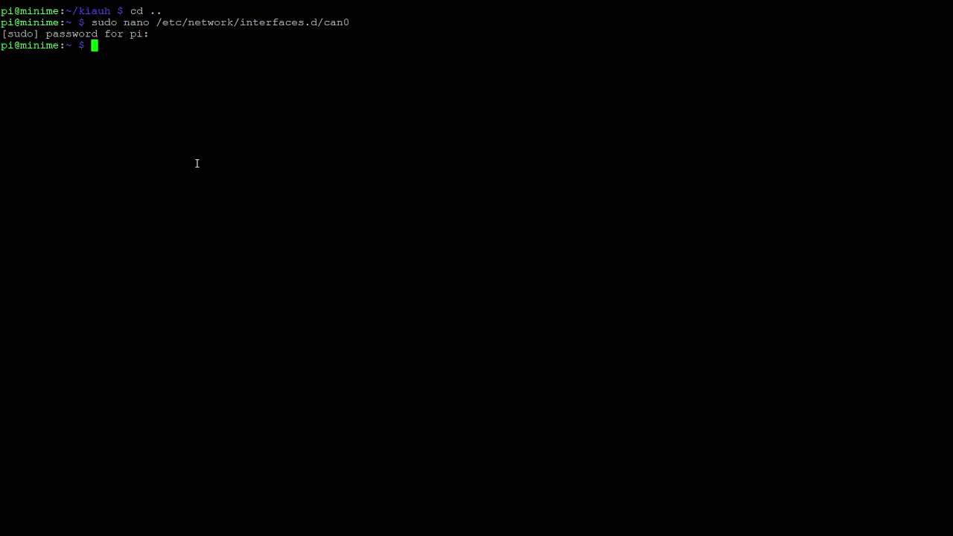
# Print /etc/network/interfaces.d/can0 with cat to verify its four saved configuration lines.
pyautogui.write('cat /')
pyautogui.write('etc/network/interfaces')
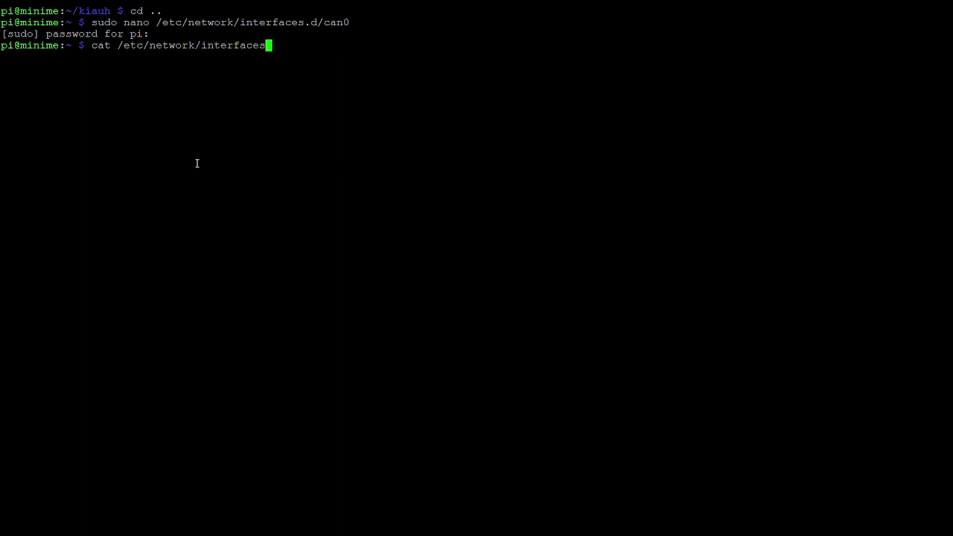
pyautogui.write('.d/can0')
pyautogui.press('Return')
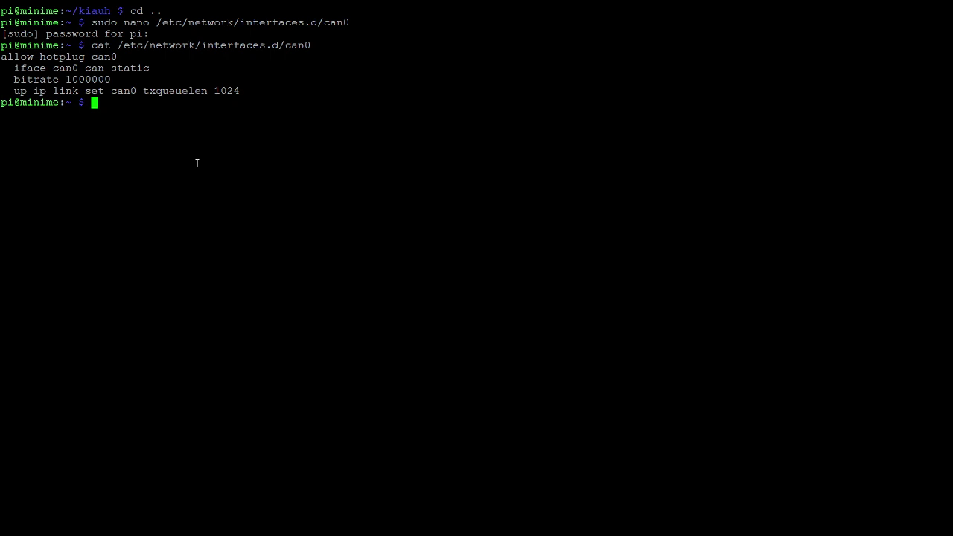
# Reboot the Raspberry Pi with the reboot command and refocus the terminal.
pyautogui.write('reboot')
pyautogui.press('Return')
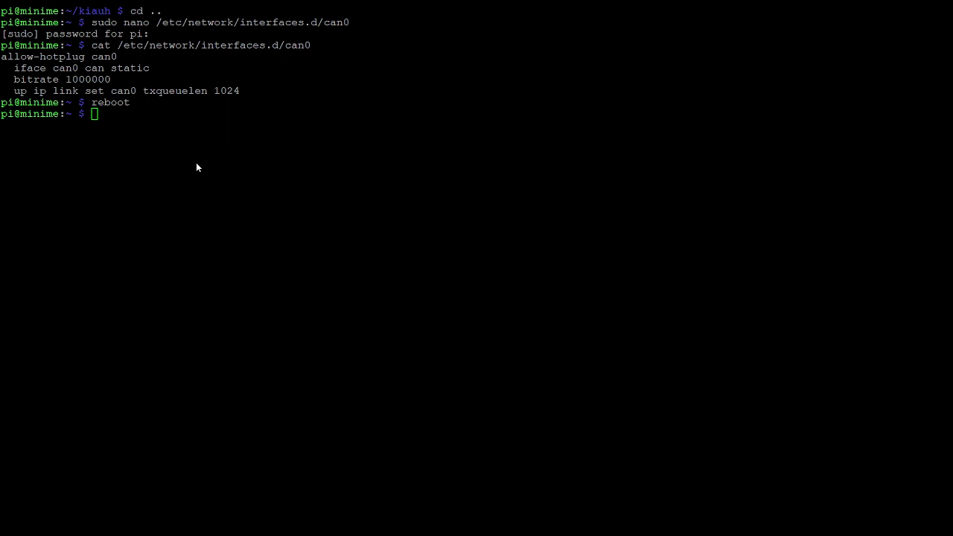
pyautogui.click(550, 302)
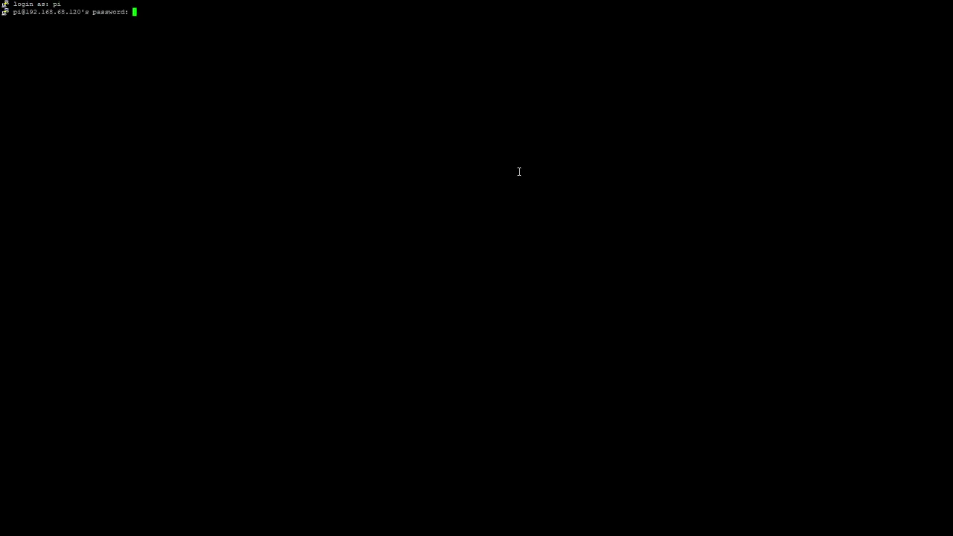
pyautogui.press('Return')
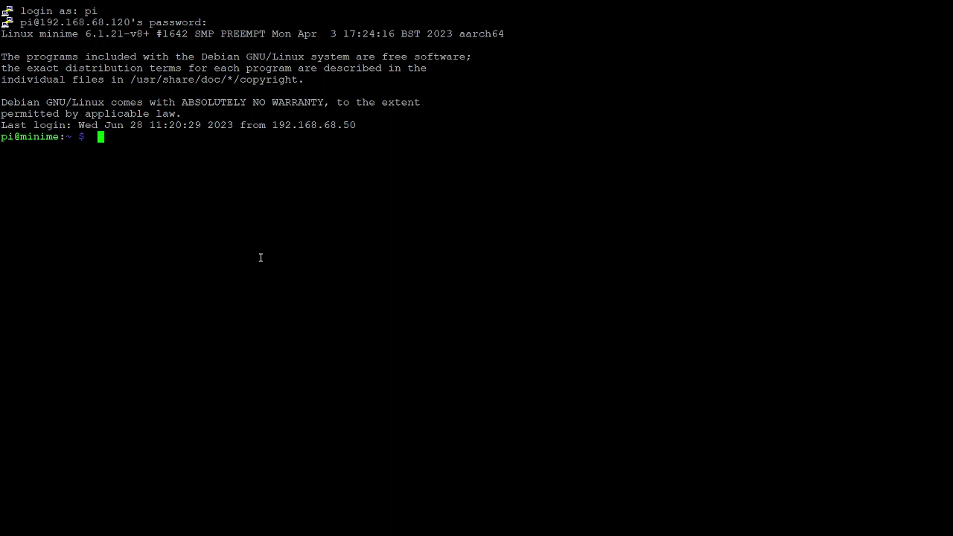
# Run lsusb, fixing a typo, to see the STMicroelectronics board listed in DFU Mode.
pyautogui.write('lsub')
pyautogui.press('BackSpace')
pyautogui.write('sb')
pyautogui.press('Return')
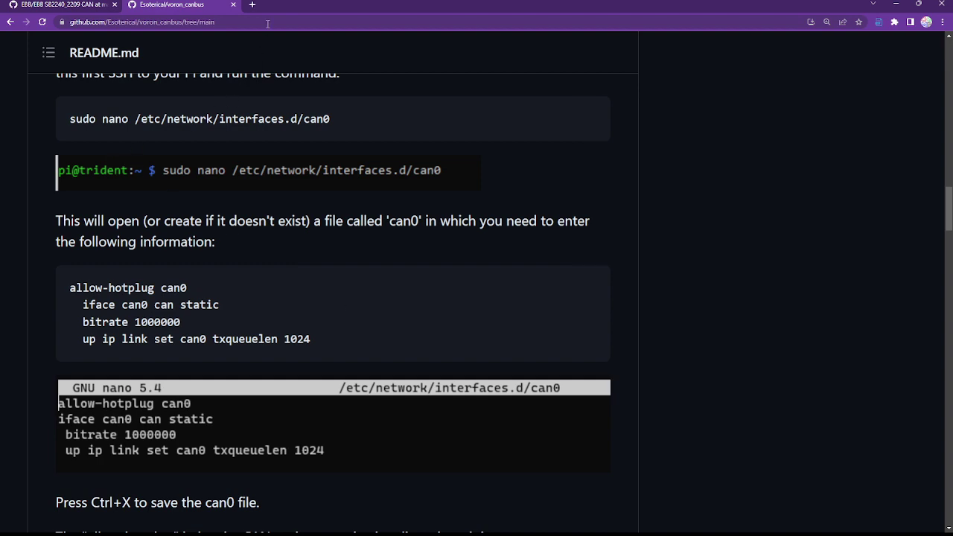
# Search Google for 'install canboot' in a new tab and open the Arksine/CanBoot repository.
pyautogui.click(254, 5)
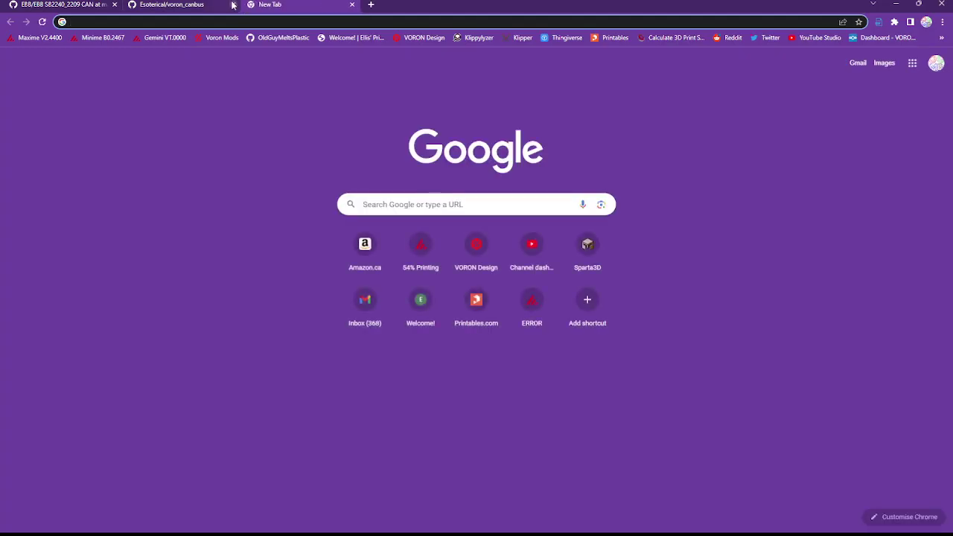
pyautogui.write('install')
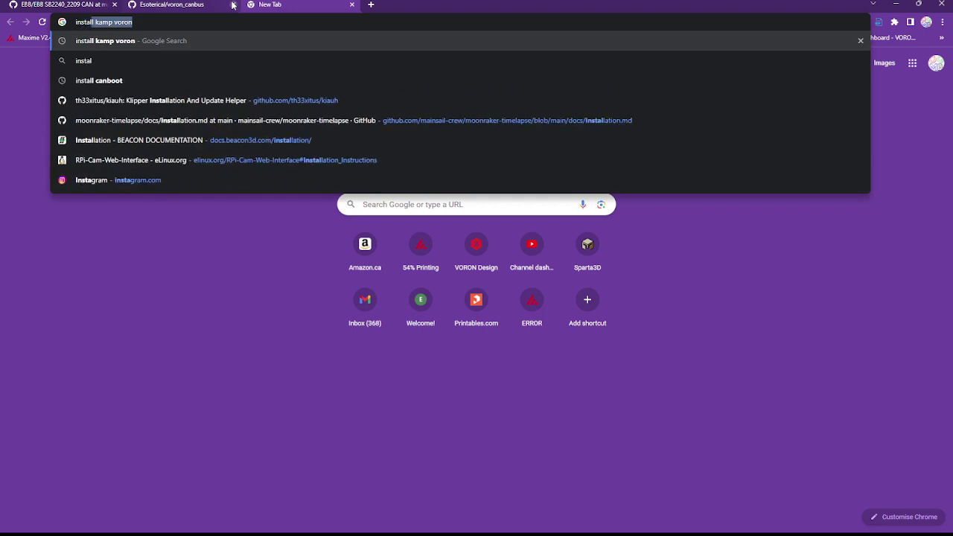
pyautogui.write(' canb')
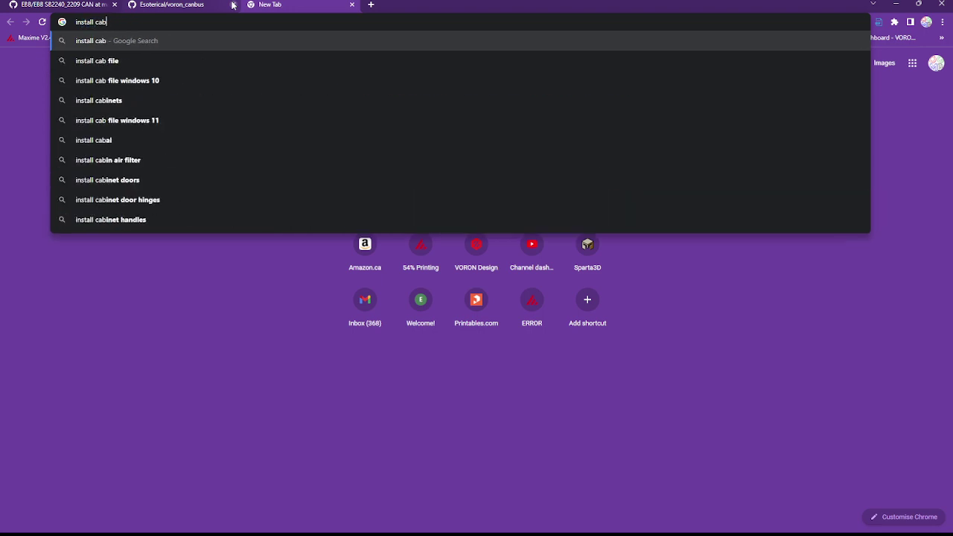
pyautogui.press('BackSpace')
pyautogui.write('nb')
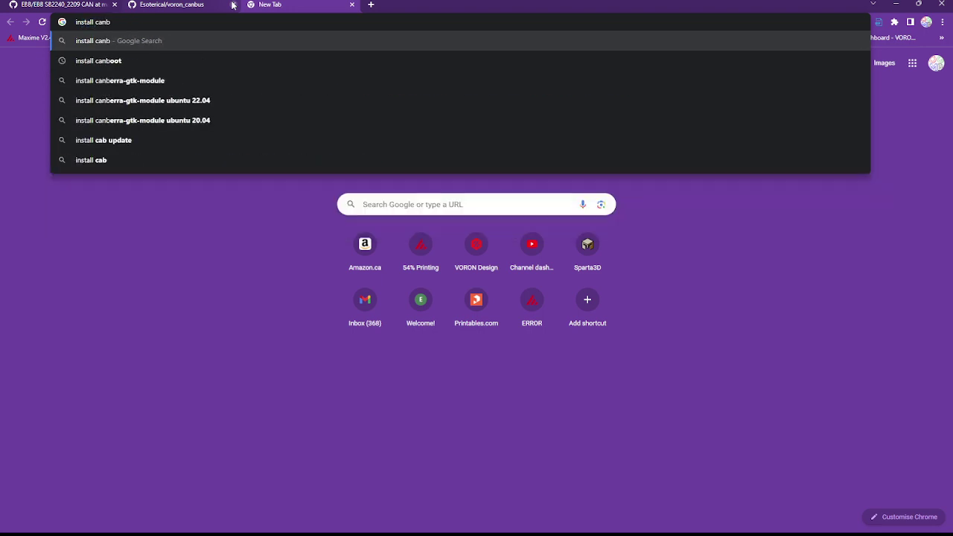
pyautogui.press('Down')
pyautogui.press('Return')
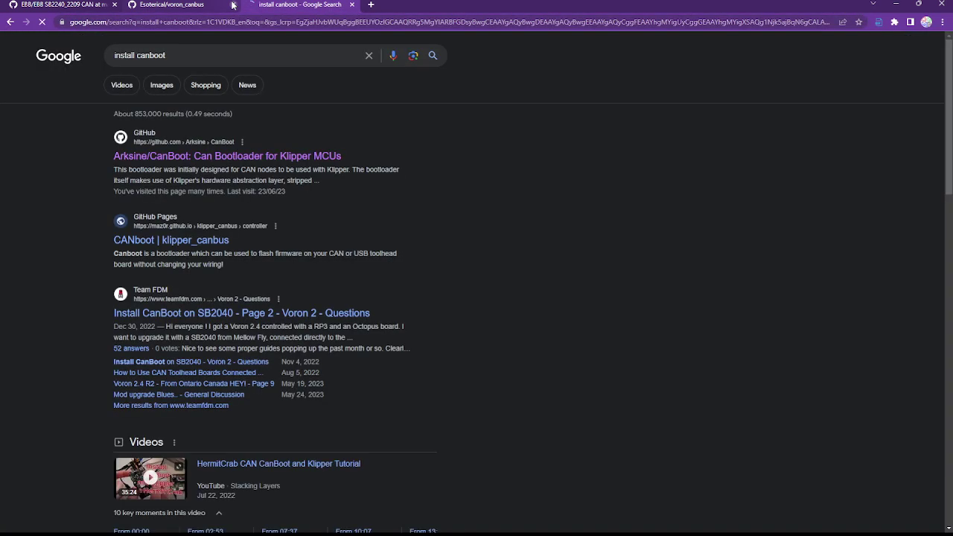
pyautogui.click(286, 157)
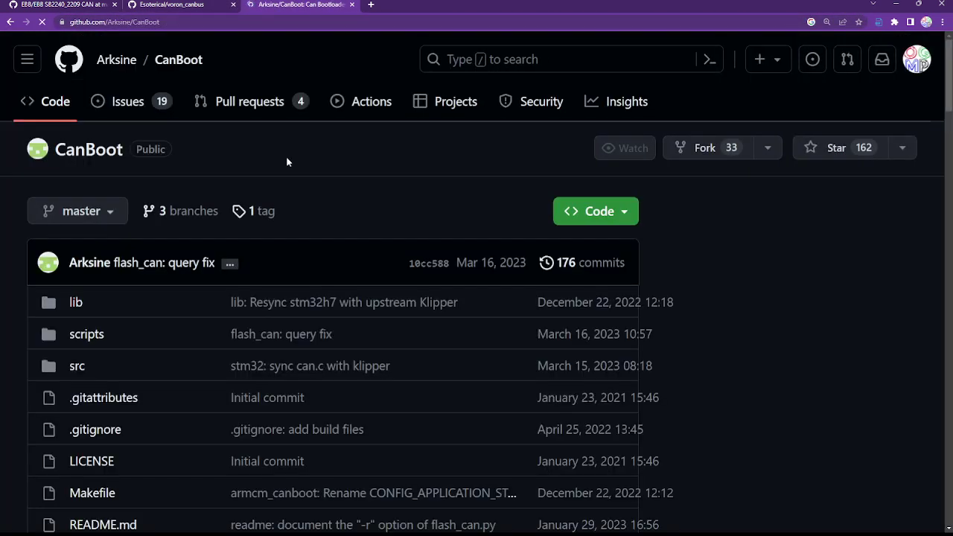
# Copy the git clone command from the CanBoot README's Building section.
pyautogui.scroll(-7, 287, 162)
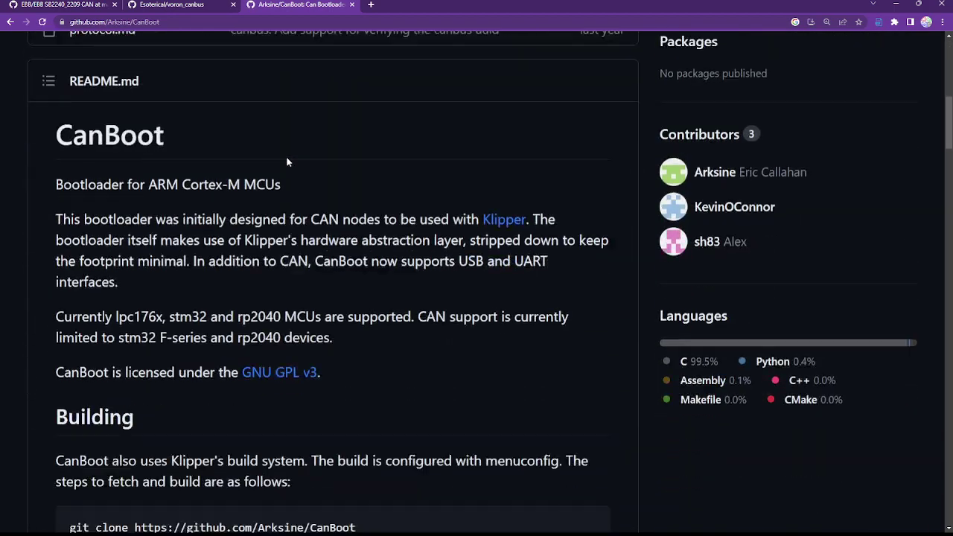
pyautogui.scroll(-3, 287, 162)
pyautogui.moveTo(516, 316)
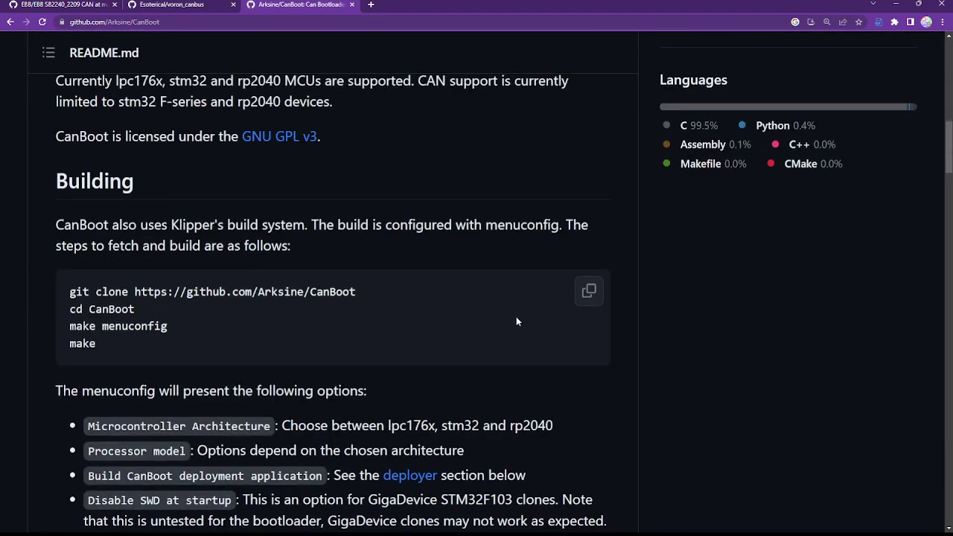
pyautogui.click(595, 289)
pyautogui.moveTo(369, 295)
pyautogui.mouseDown()
pyautogui.moveTo(112, 313)
pyautogui.moveTo(57, 299)
pyautogui.mouseUp()
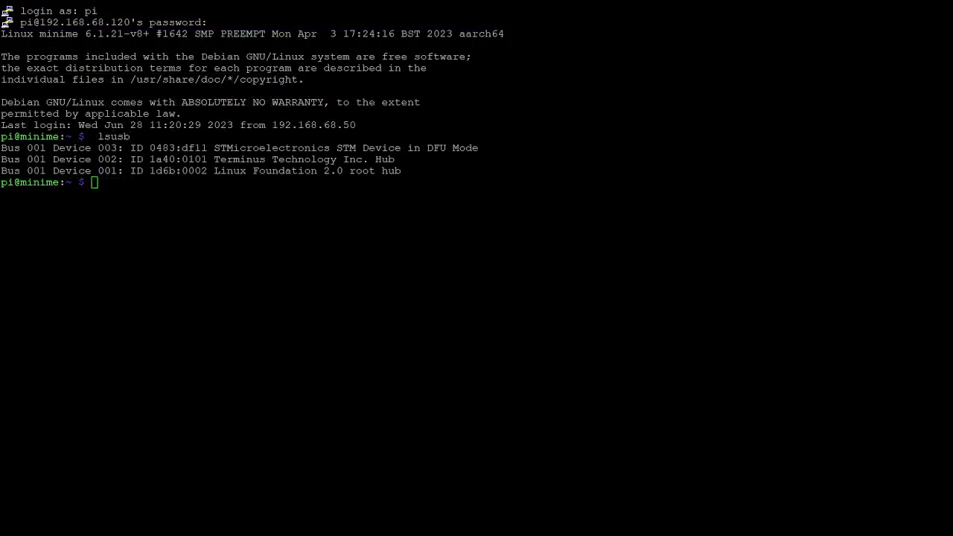
# Paste and run the CanBoot git clone command, then run ls to confirm the CanBoot folder.
pyautogui.click(315, 219)
pyautogui.rightClick(228, 201)
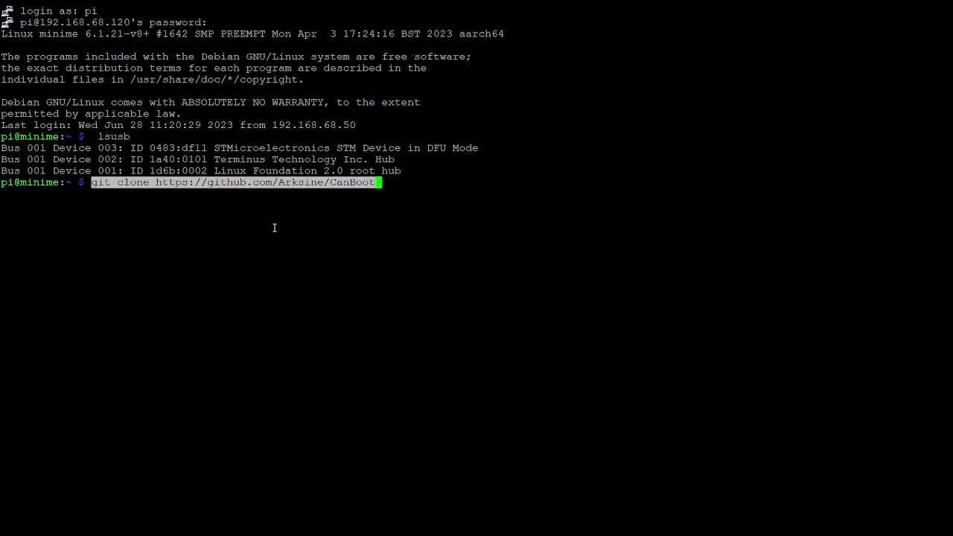
pyautogui.press('Return')
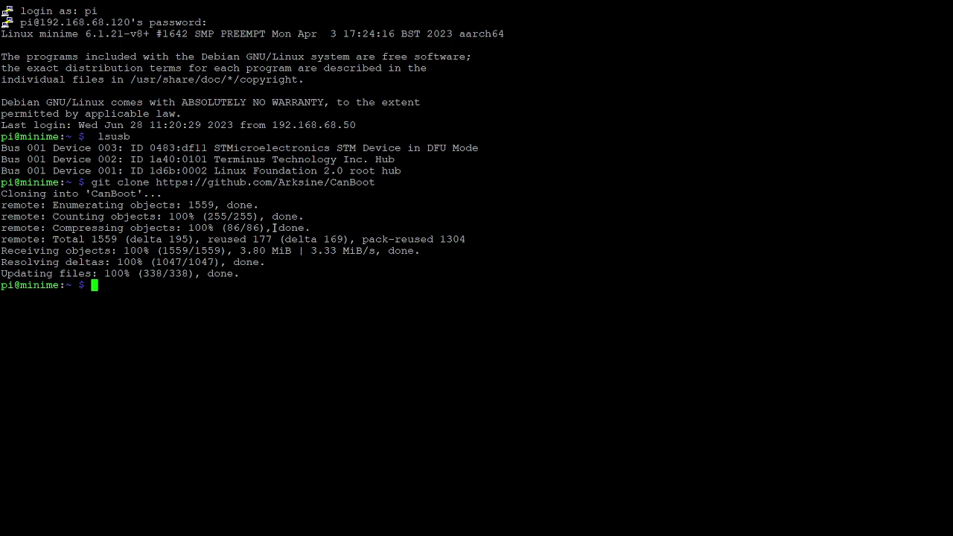
pyautogui.write('ls')
pyautogui.press('Return')
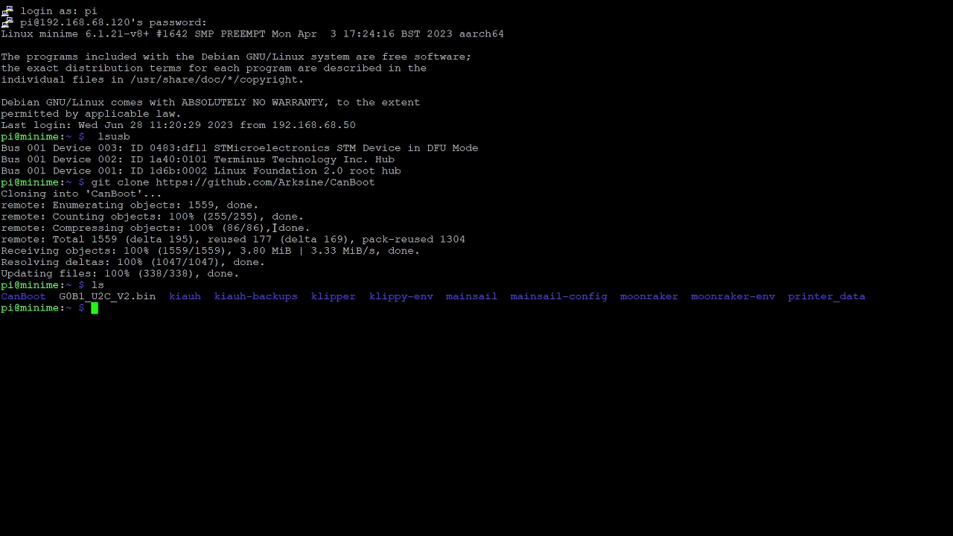
# Change into the CanBoot folder and list its files.
pyautogui.write('cd Can')
pyautogui.press('Tab')
pyautogui.write('b')
pyautogui.press('BackSpace')
pyautogui.press('Return')
pyautogui.write('ls')
pyautogui.press('Return')
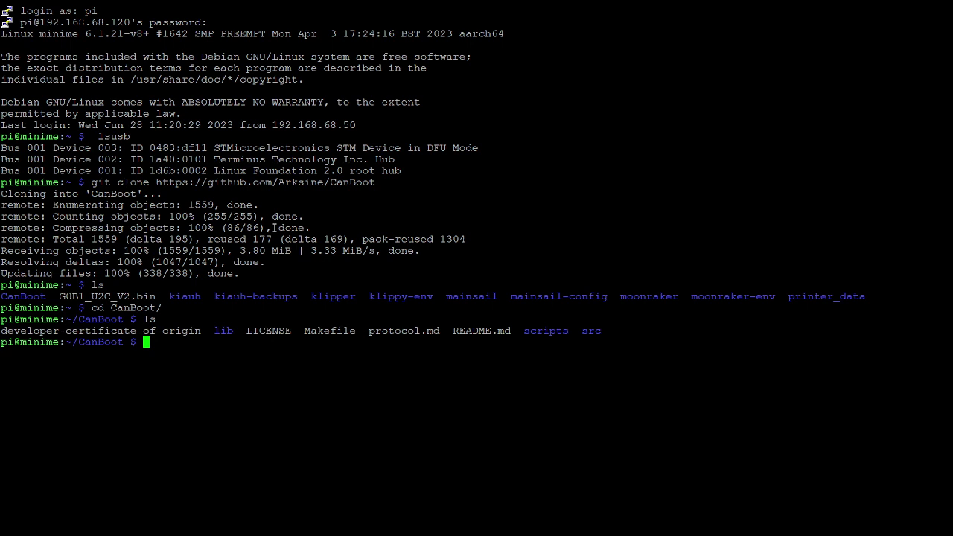
# Run make menuconfig to open the CanBoot Configuration menu.
pyautogui.write('make menuconfiu')
pyautogui.press('BackSpace')
pyautogui.write('g')
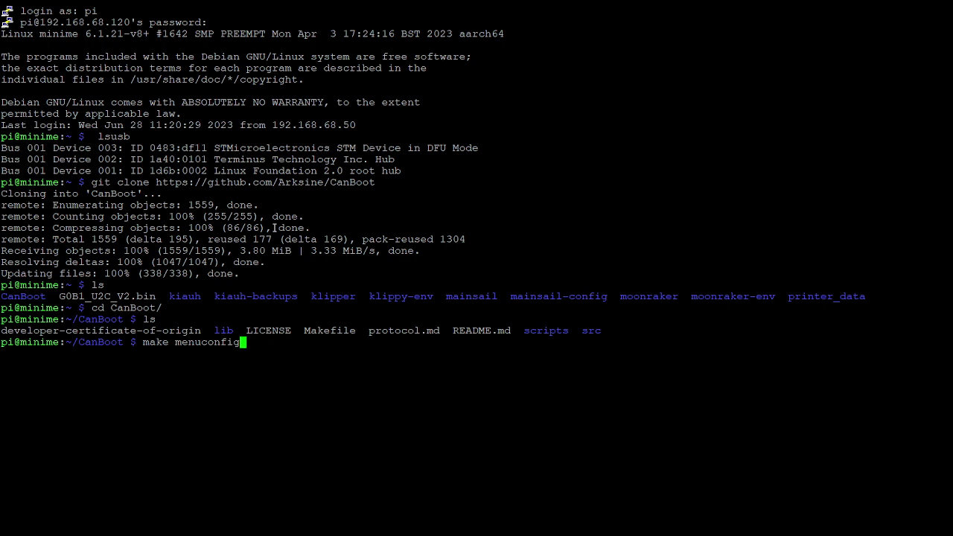
pyautogui.press('Return')
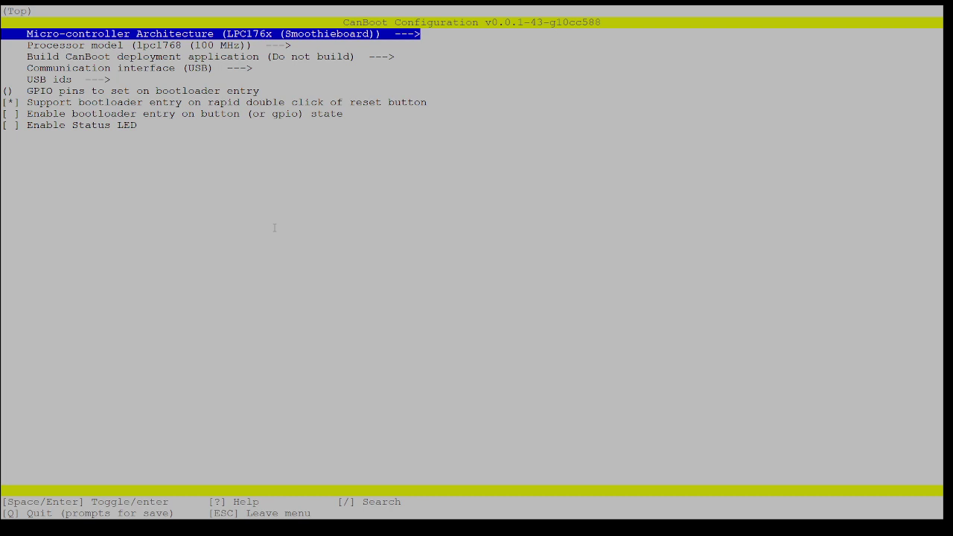
# Choose STMicroelectronics STM32 as the architecture and move toward STM32F446 in the processor model list.
pyautogui.press('Return')
pyautogui.press('Down')
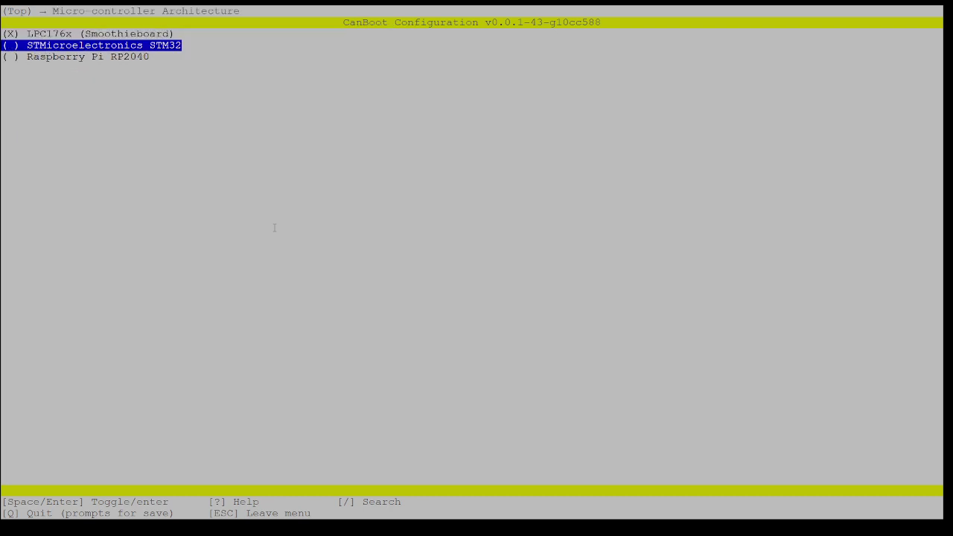
pyautogui.press('Return')
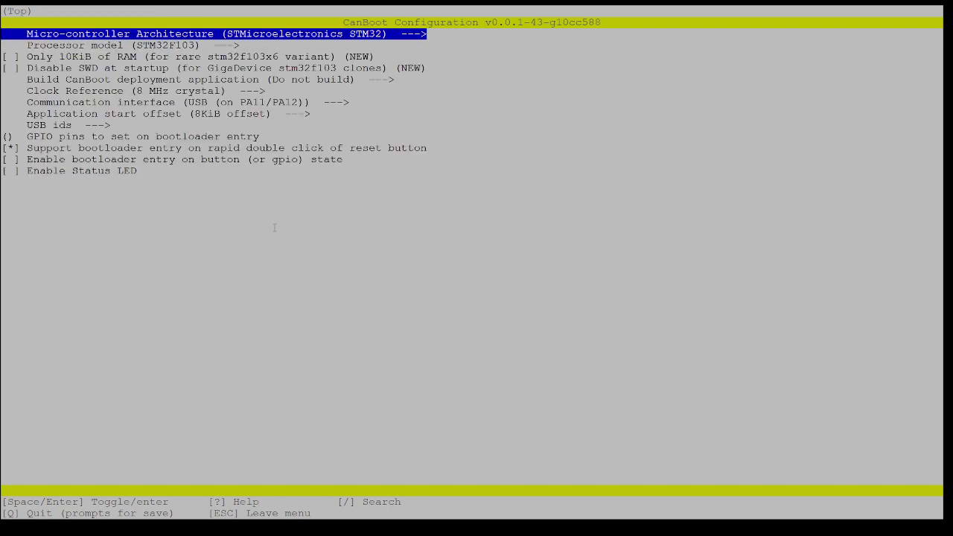
pyautogui.press('Down')
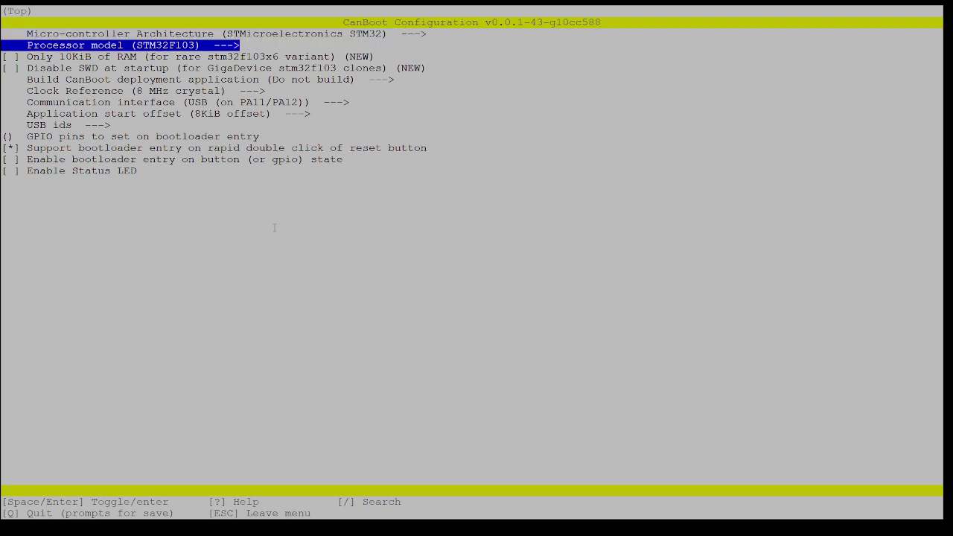
pyautogui.press('Return')
pyautogui.press('Down')
pyautogui.press('Down')
pyautogui.press('Down')
pyautogui.press('Down')
pyautogui.press('Down')
pyautogui.press('Down')
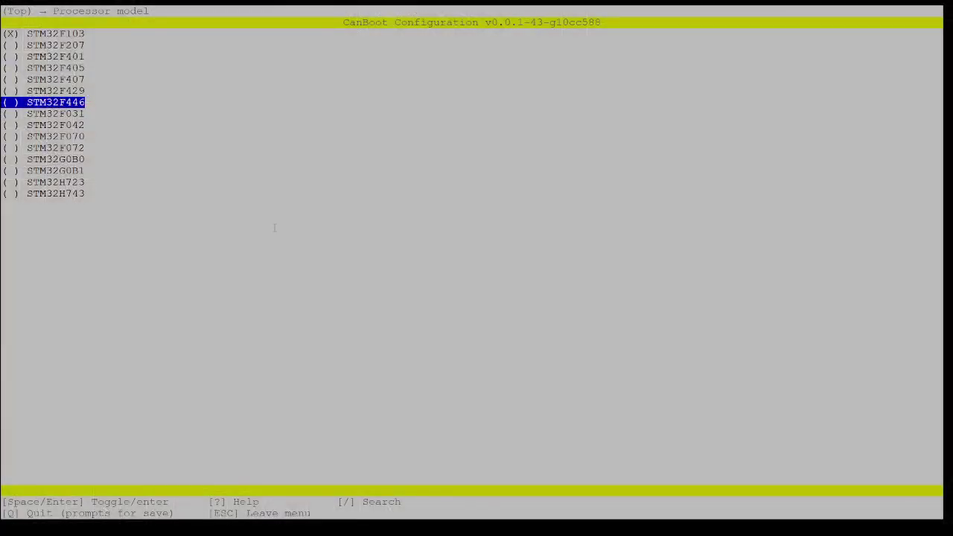
# Select STM32F446 as the processor model and set the deployment application to 32KiB bootloader.
pyautogui.press('Return')
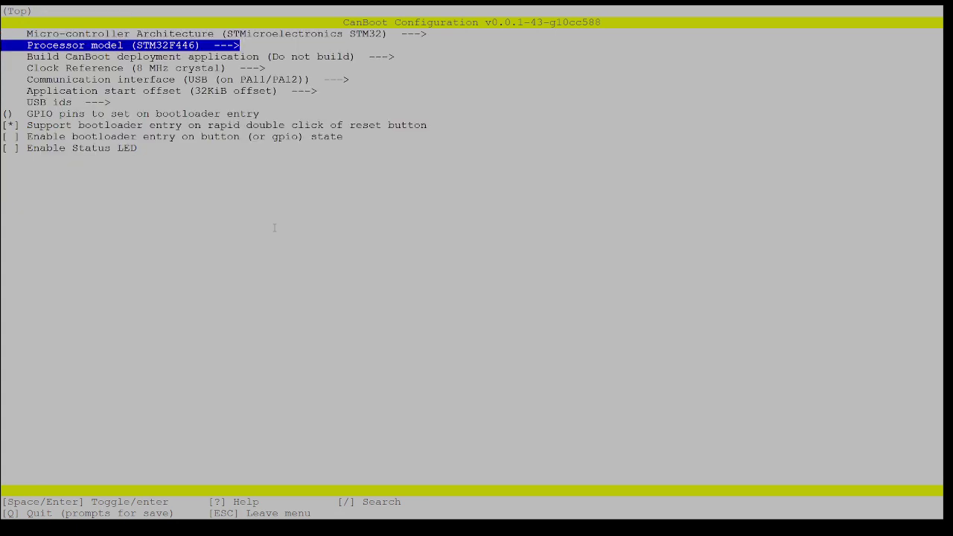
pyautogui.press('Down')
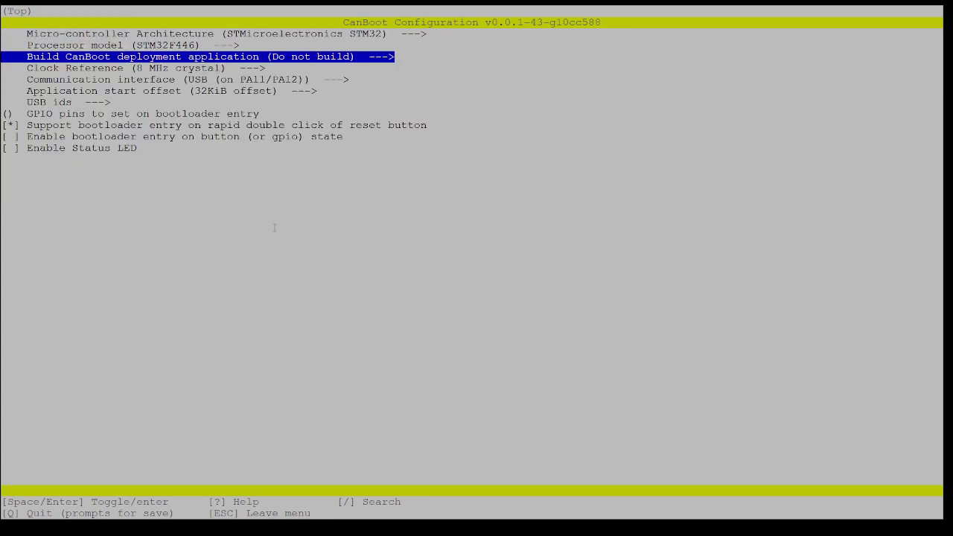
pyautogui.press('Down')
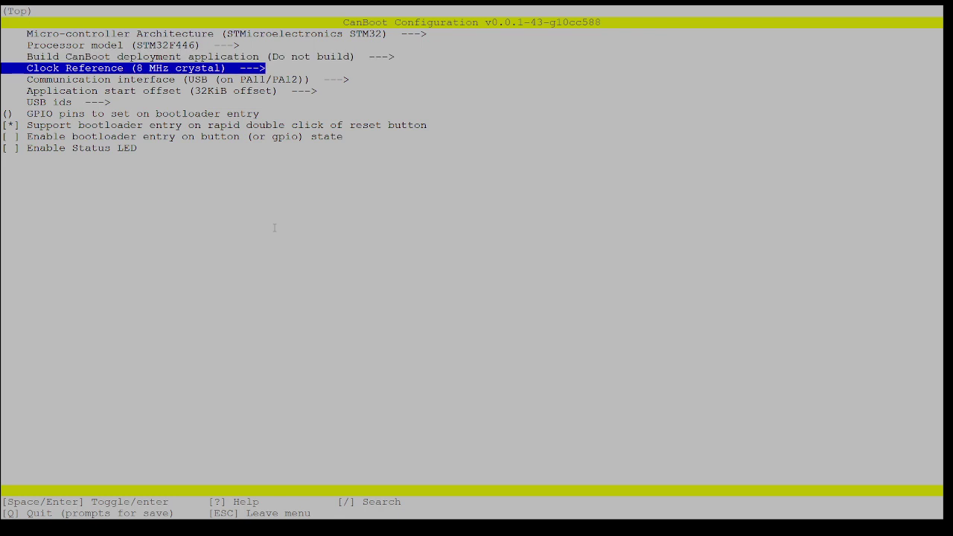
pyautogui.press('Up')
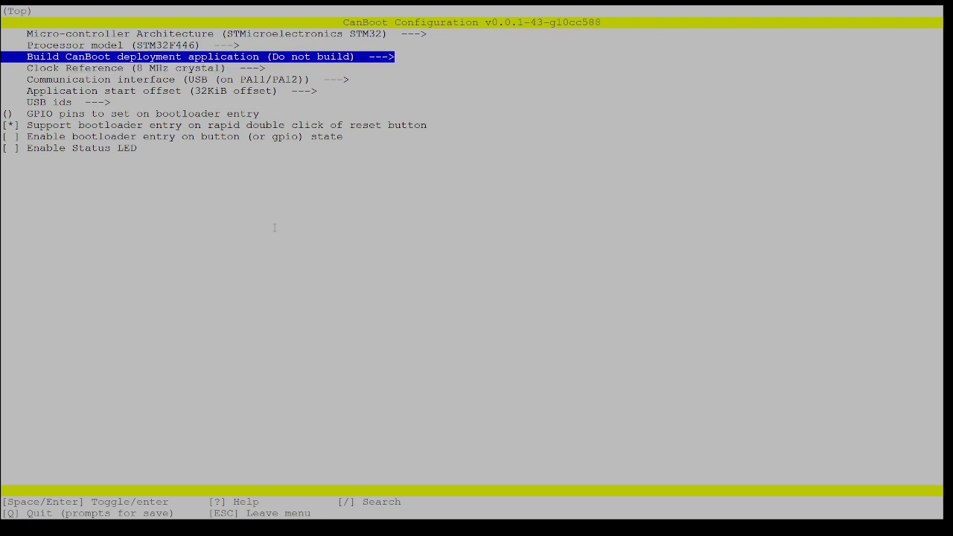
pyautogui.press('Return')
pyautogui.press('Down')
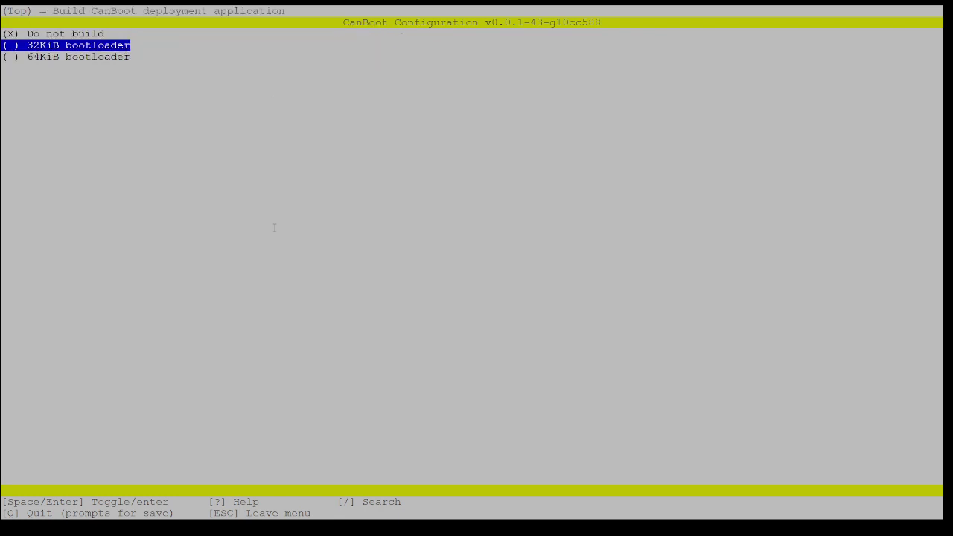
pyautogui.press('Return')
# Set the clock reference to 12 MHz crystal.
pyautogui.press('Down')
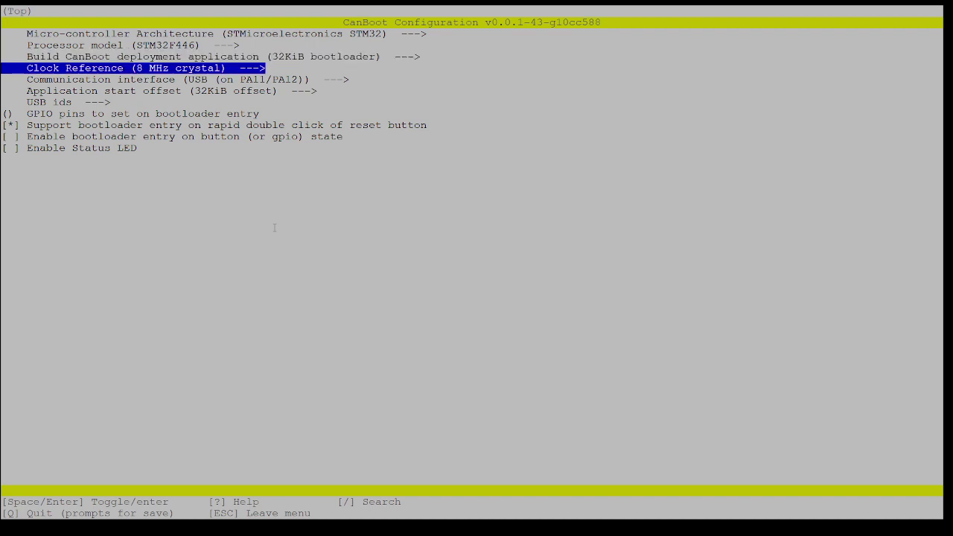
pyautogui.press('Return')
pyautogui.press('Down')
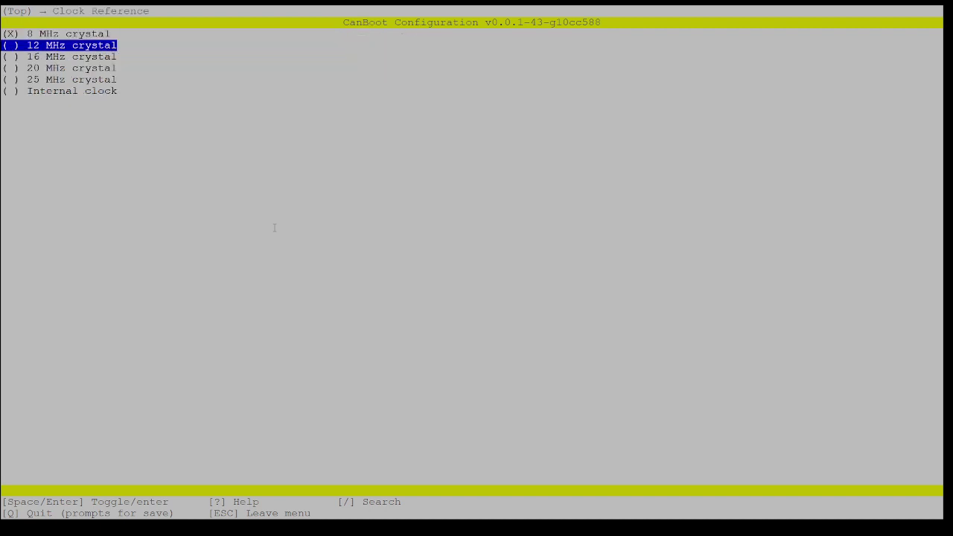
pyautogui.press('Return')
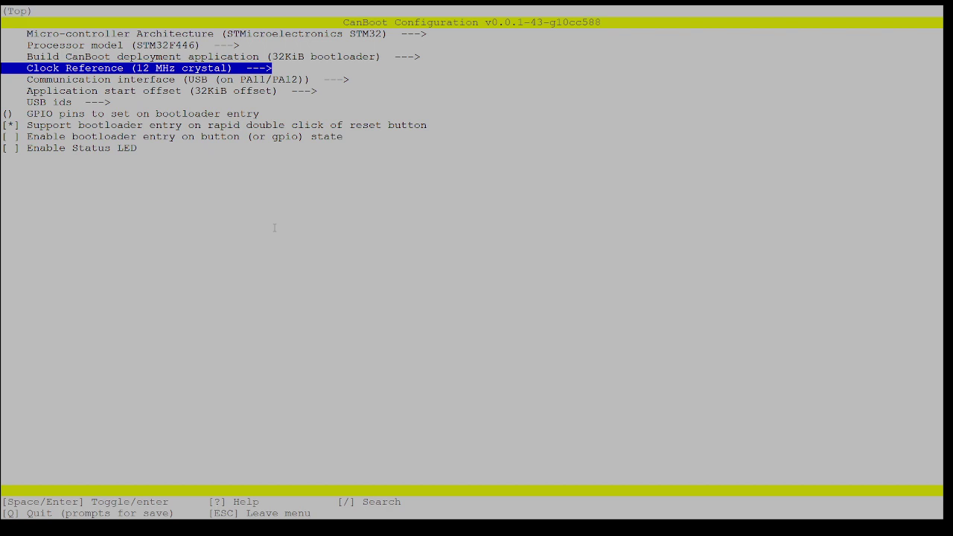
pyautogui.press('Down')
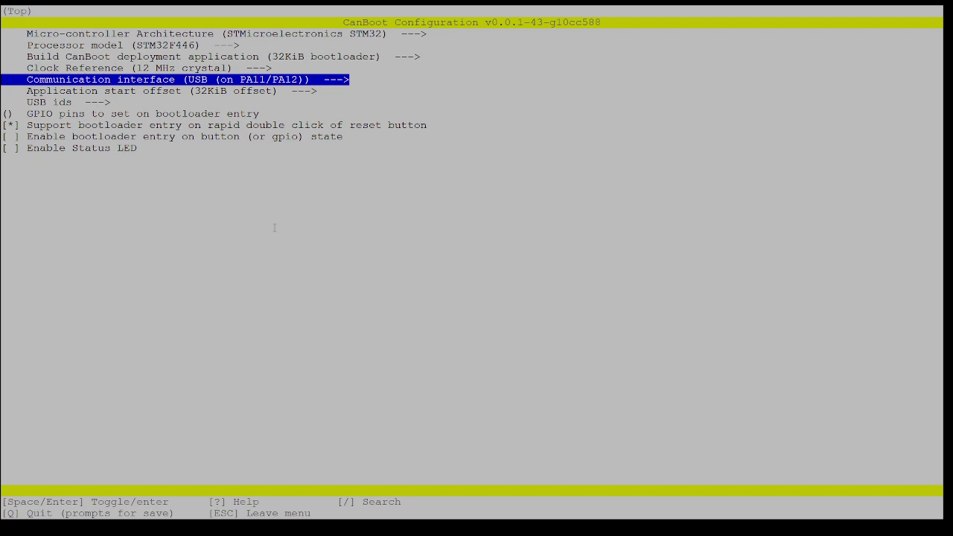
pyautogui.press('Down')
pyautogui.press('Down')
pyautogui.press('Down')
pyautogui.press('Down')
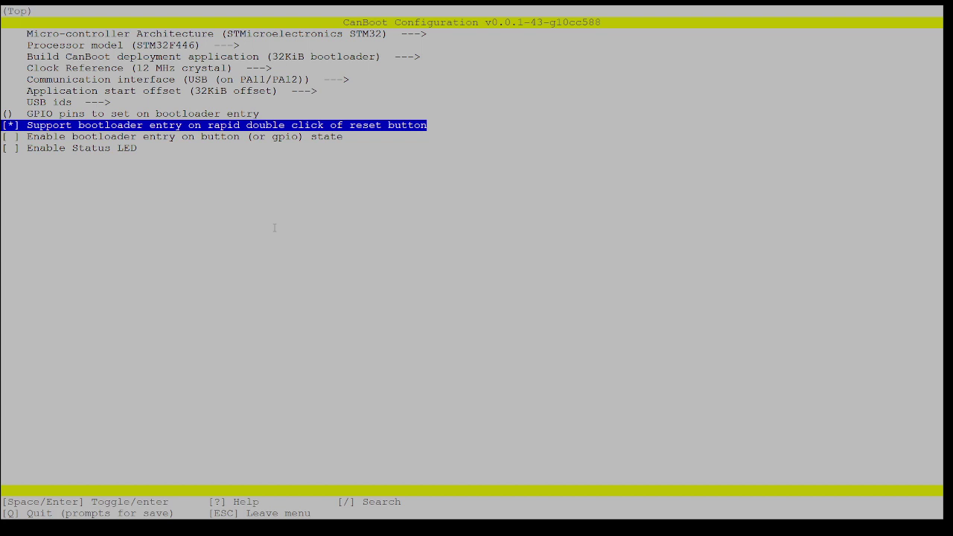
# Quit menuconfig saving the configuration, then run make to compile CanBoot.
pyautogui.press('q')
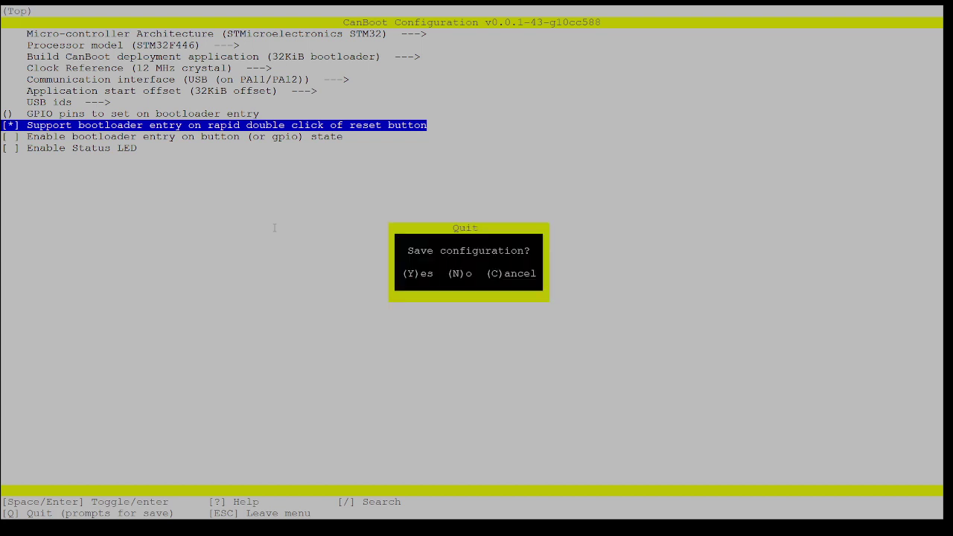
pyautogui.press('y')
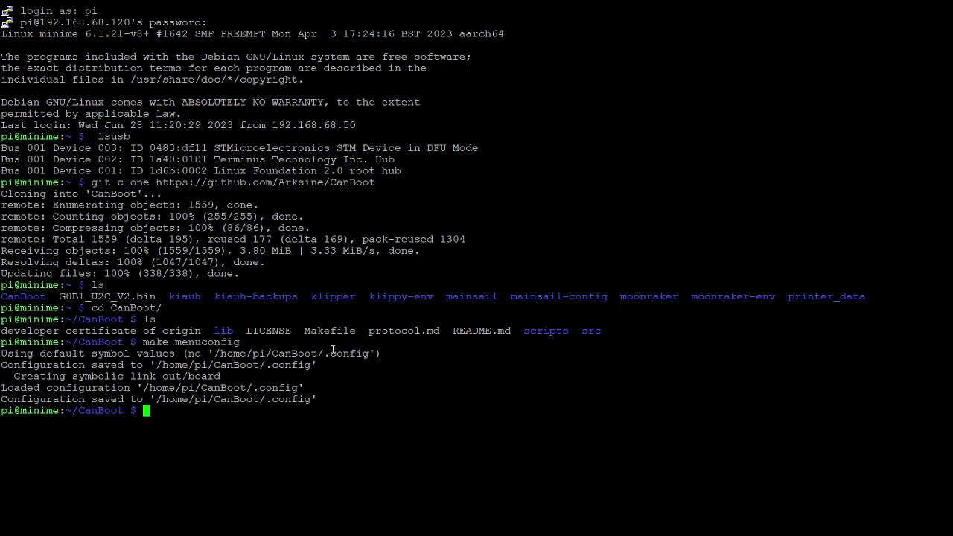
pyautogui.write('make')
pyautogui.press('Return')
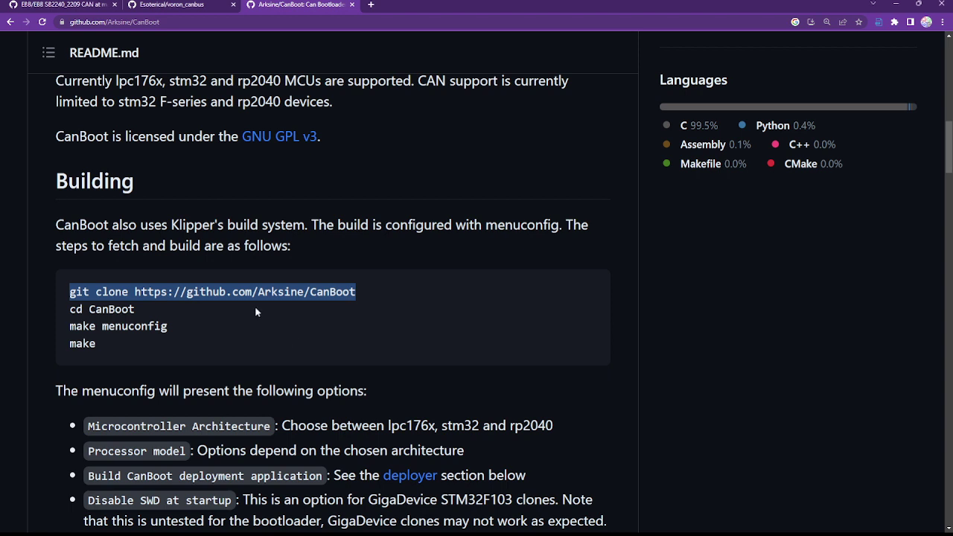
# Close the Arksine/CanBoot tab and scroll the voron_canbus page back to its top.
pyautogui.click(352, 5)
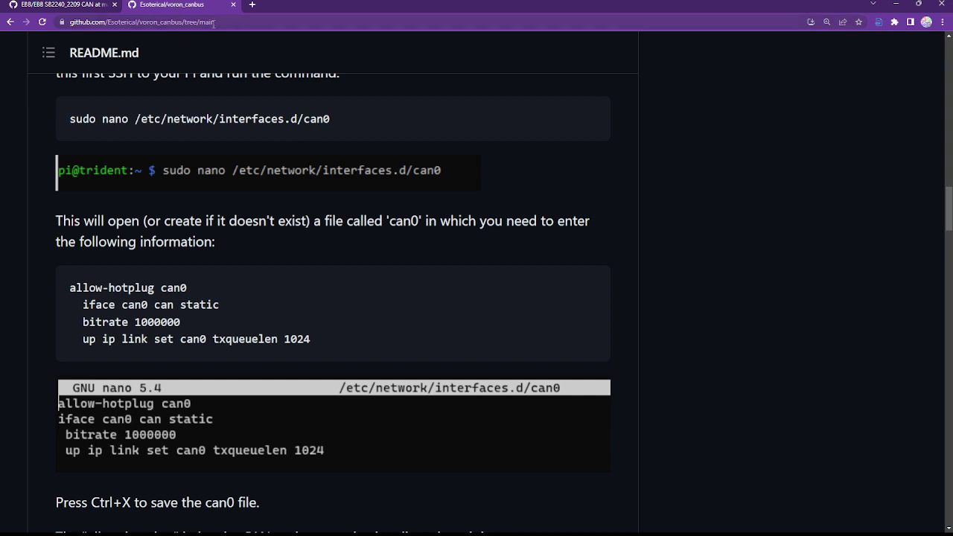
pyautogui.scroll(8, 238, 75)
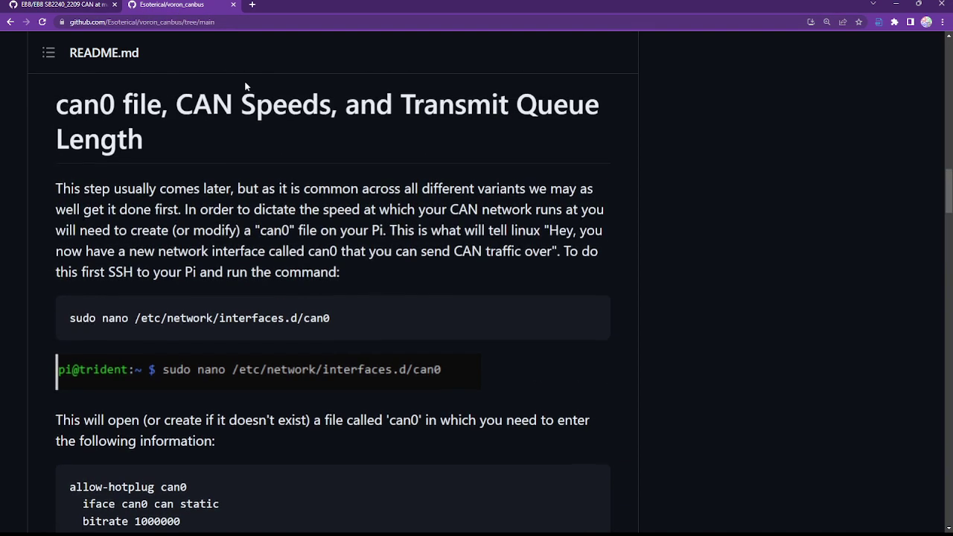
pyautogui.scroll(1, 275, 132)
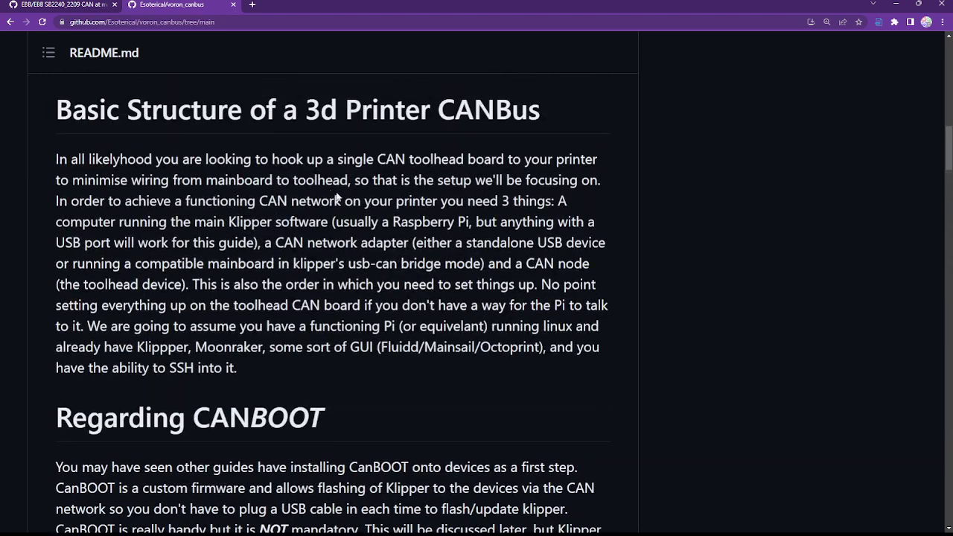
pyautogui.scroll(2, 300, 239)
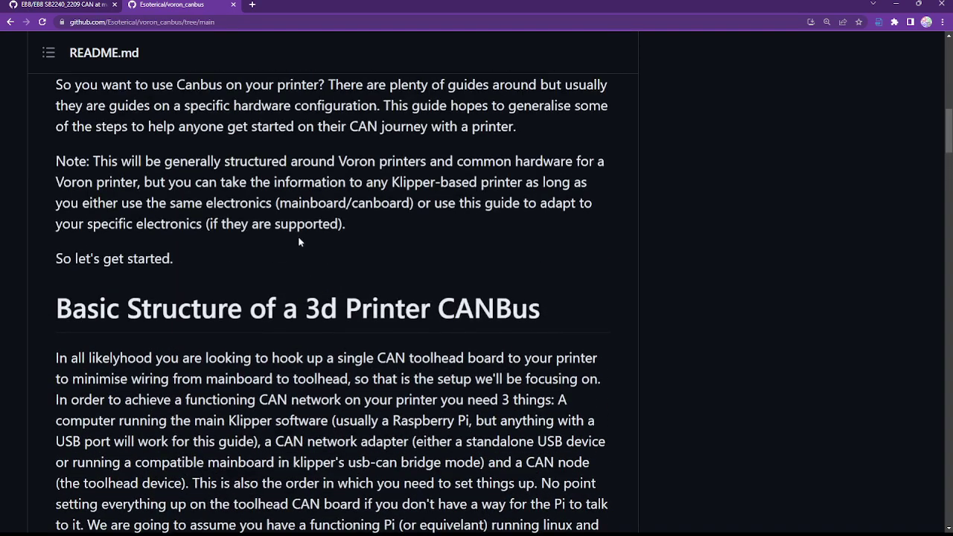
pyautogui.scroll(6, 298, 237)
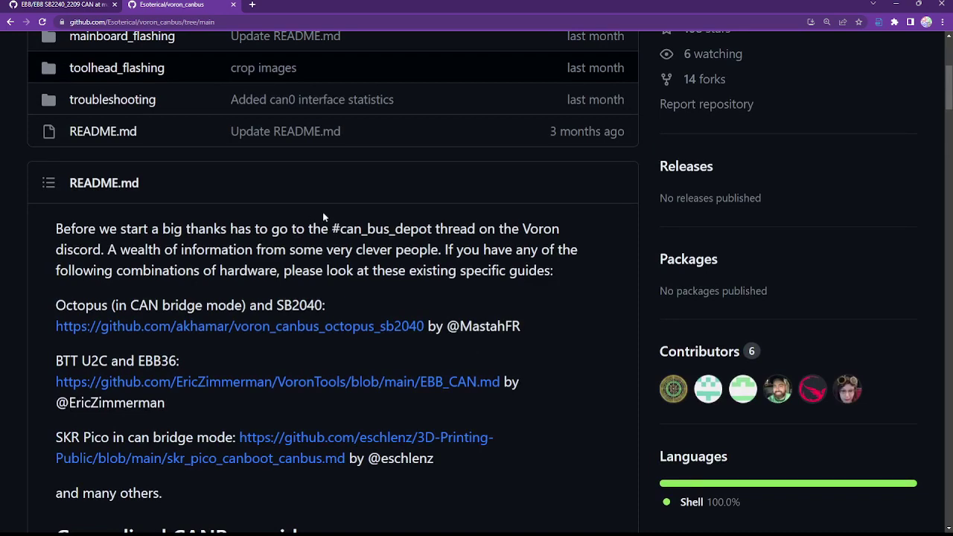
pyautogui.scroll(3, 244, 236)
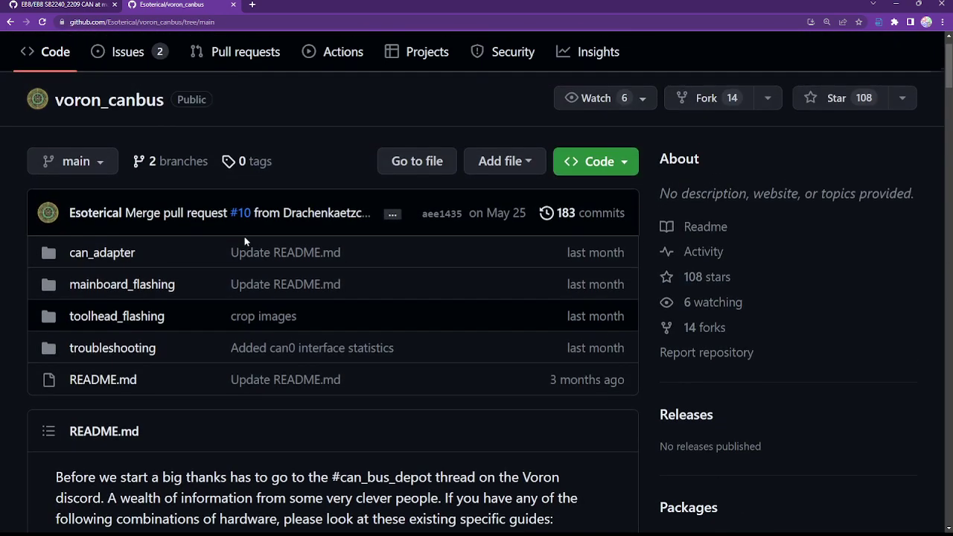
# Open the mainboard_flashing folder and scroll down to the DFU flashing instructions.
pyautogui.click(139, 286)
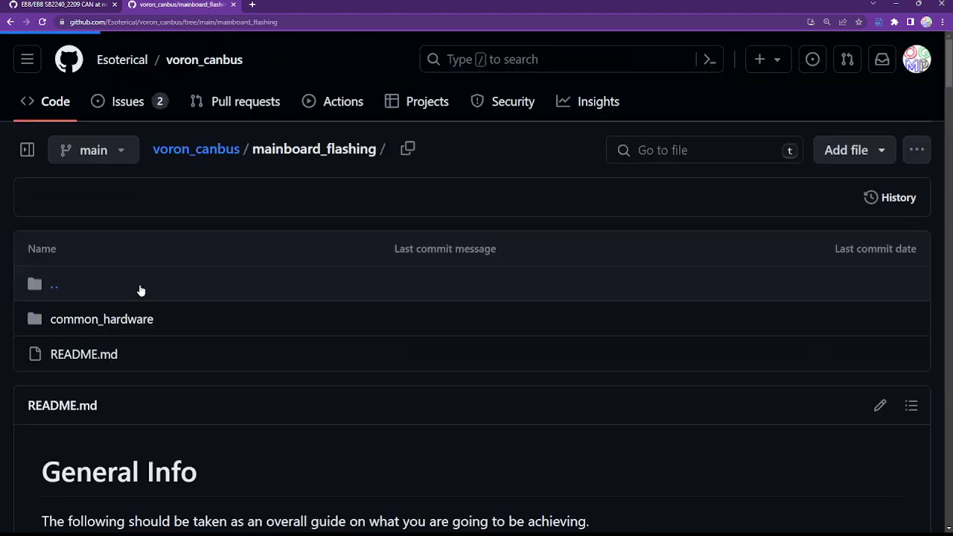
pyautogui.scroll(-5, 302, 337)
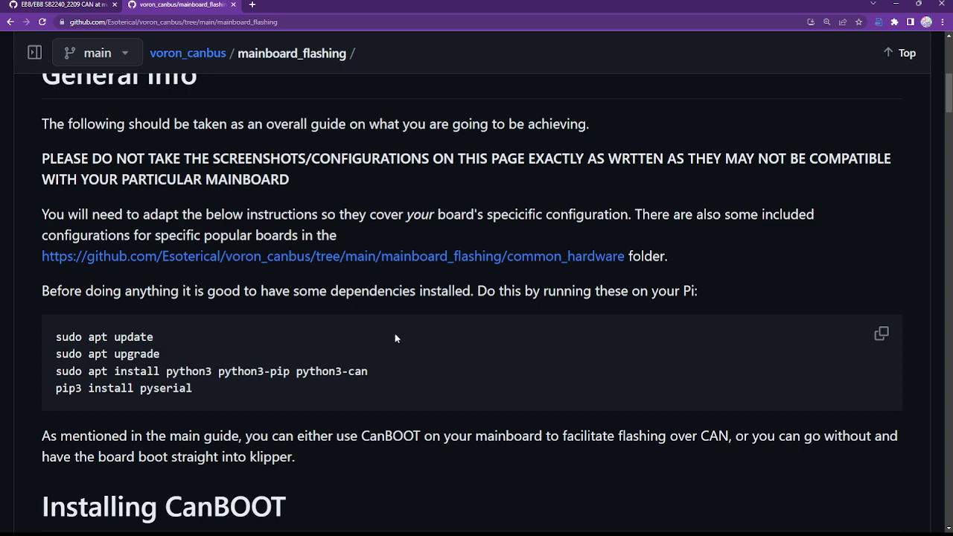
pyautogui.scroll(-3, 395, 339)
pyautogui.scroll(-2, 333, 307)
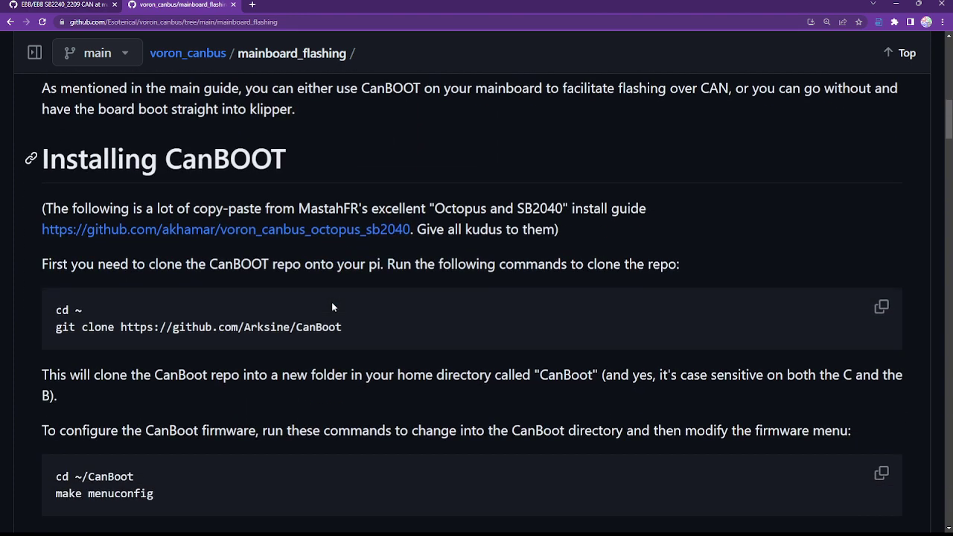
pyautogui.scroll(-2, 340, 302)
pyautogui.scroll(-2, 311, 305)
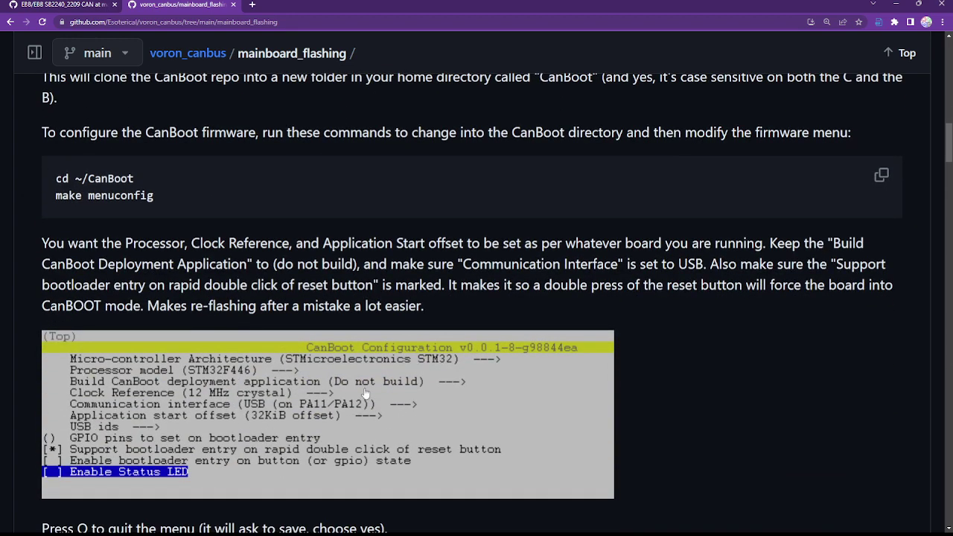
pyautogui.scroll(-3, 350, 395)
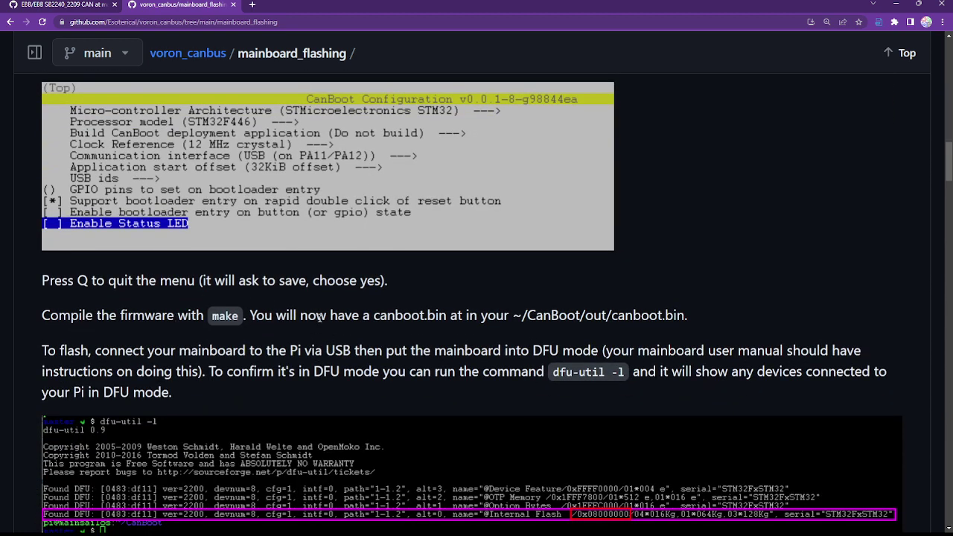
pyautogui.scroll(-1, 321, 317)
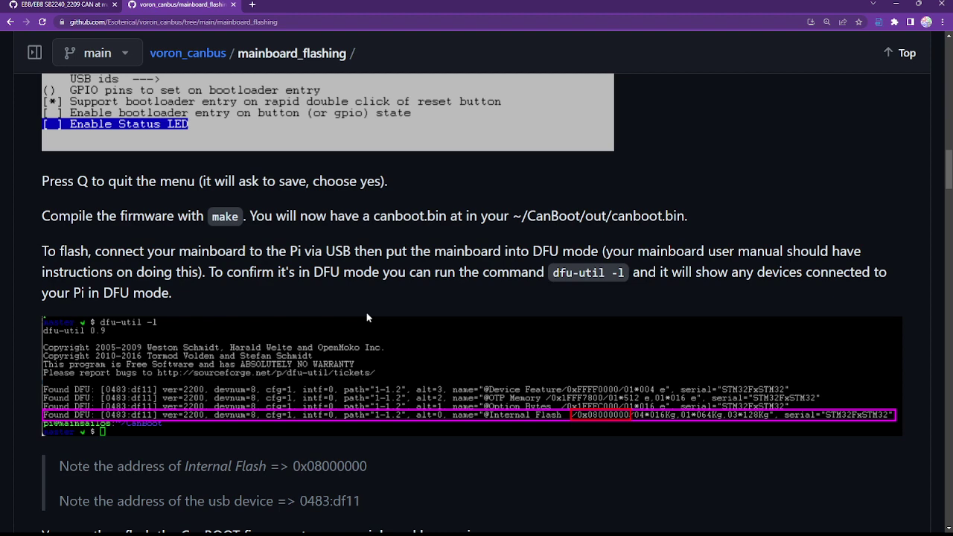
pyautogui.scroll(-2, 366, 318)
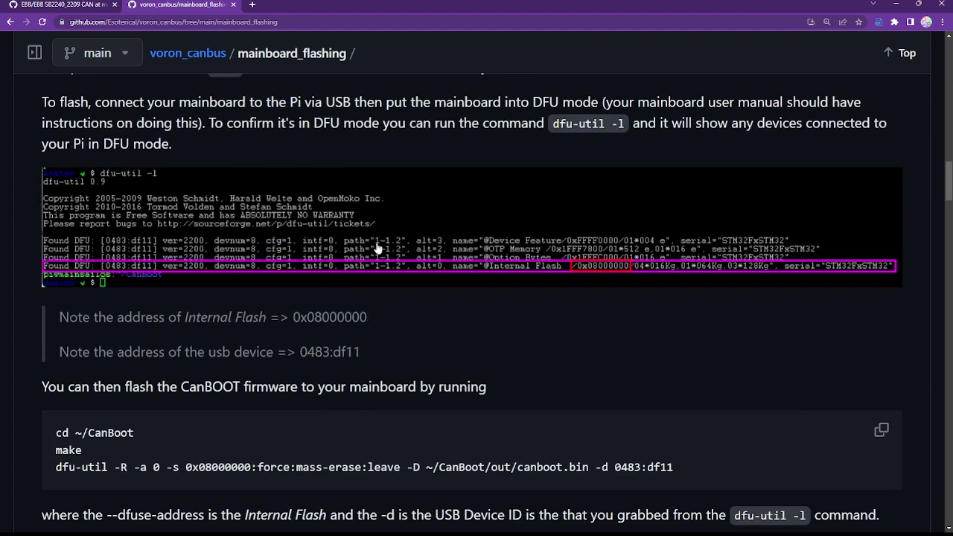
# Select and copy the inline 'dfu-util -l' command from the guide.
pyautogui.doubleClick(580, 124)
pyautogui.moveTo(612, 124); pyautogui.dragTo(630, 124)
pyautogui.moveTo(560, 124); pyautogui.dragTo(549, 125)
pyautogui.hotkey('ctrl', 'c')
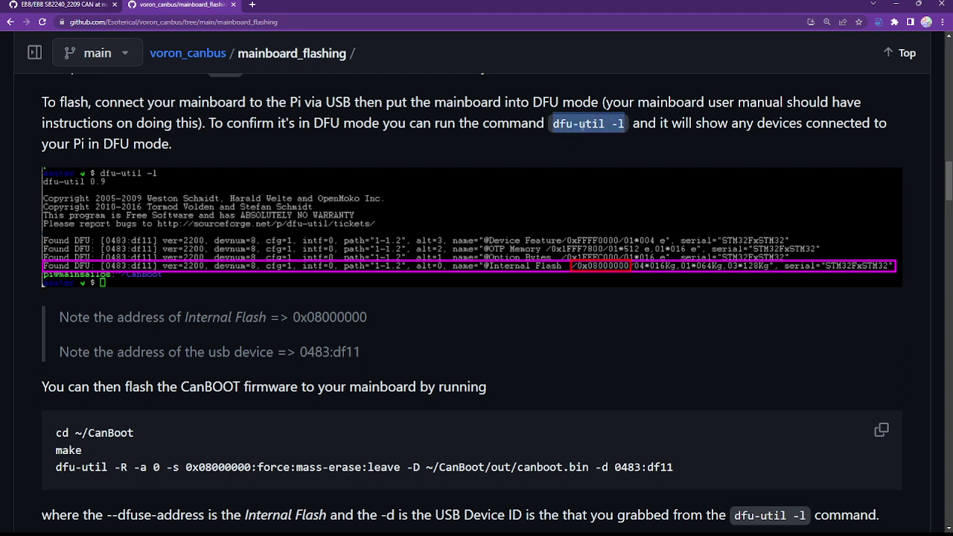
pyautogui.click(627, 216)
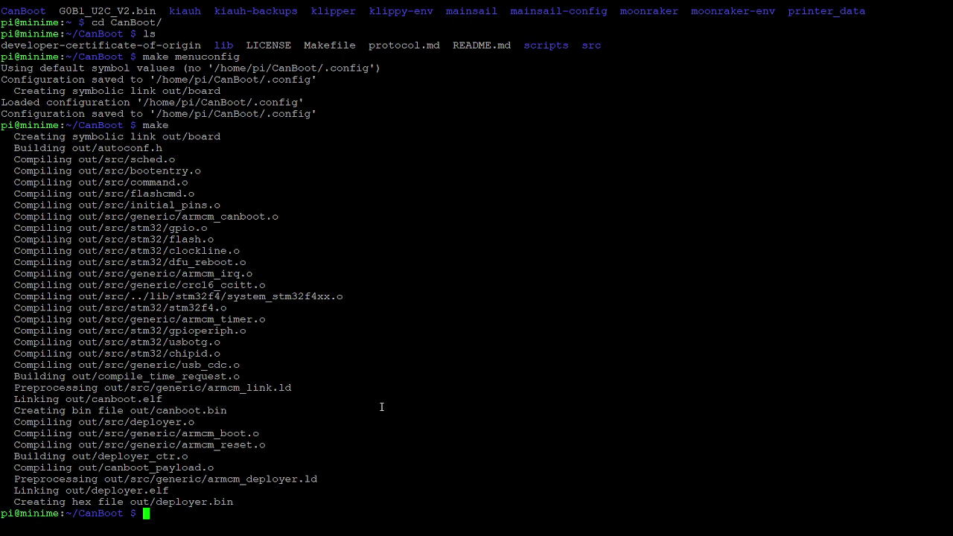
# Paste and run dfu-util -l, listing the 0483:df11 device with Internal Flash at 0x08000000.
pyautogui.rightClick(351, 476)
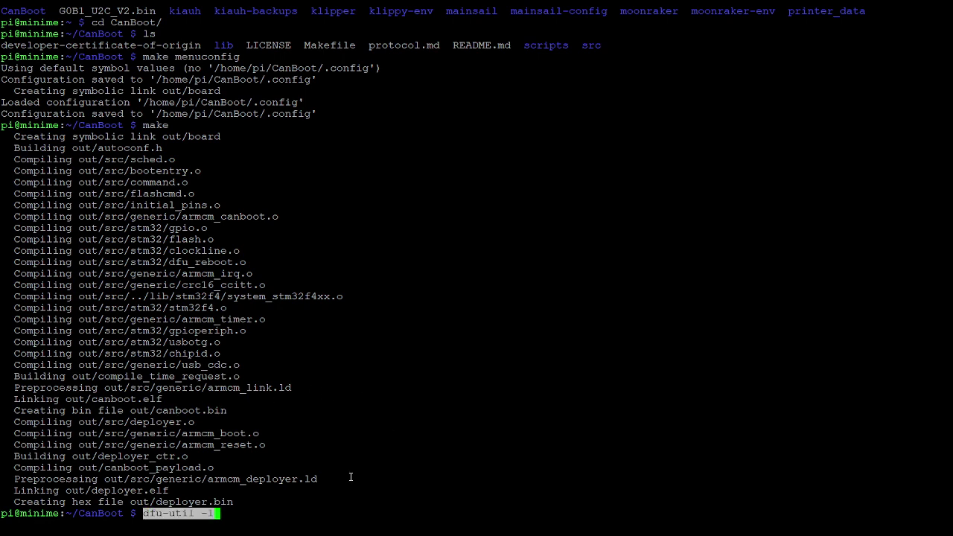
pyautogui.press('Return')
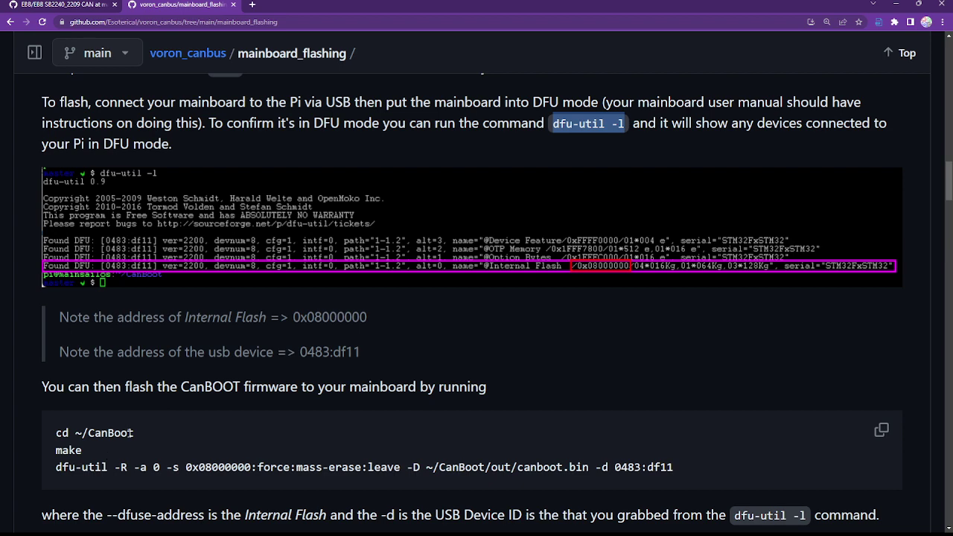
# Select the dfu-util mass-erase command that flashes canboot.bin to 0x08000000.
pyautogui.scroll(-2, 221, 384)
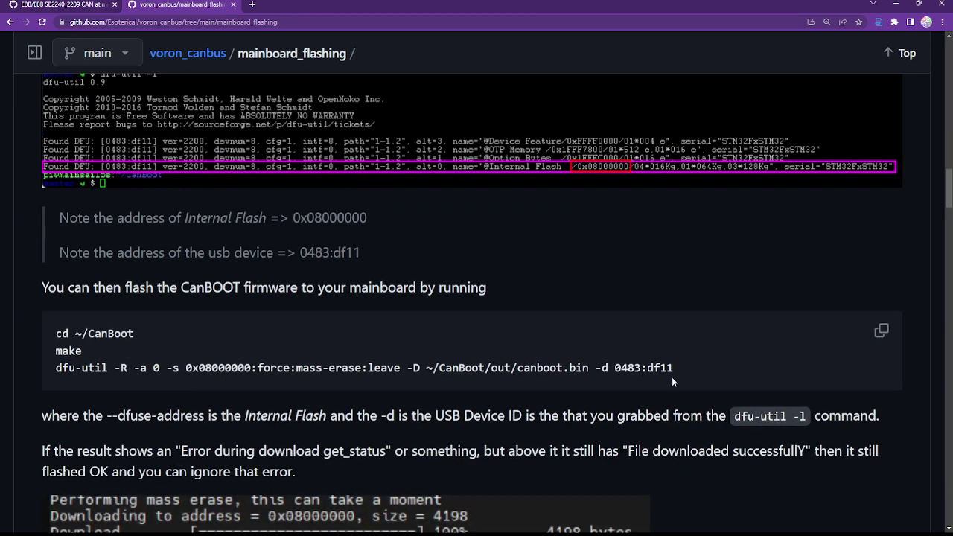
pyautogui.moveTo(674, 367); pyautogui.dragTo(55, 370)
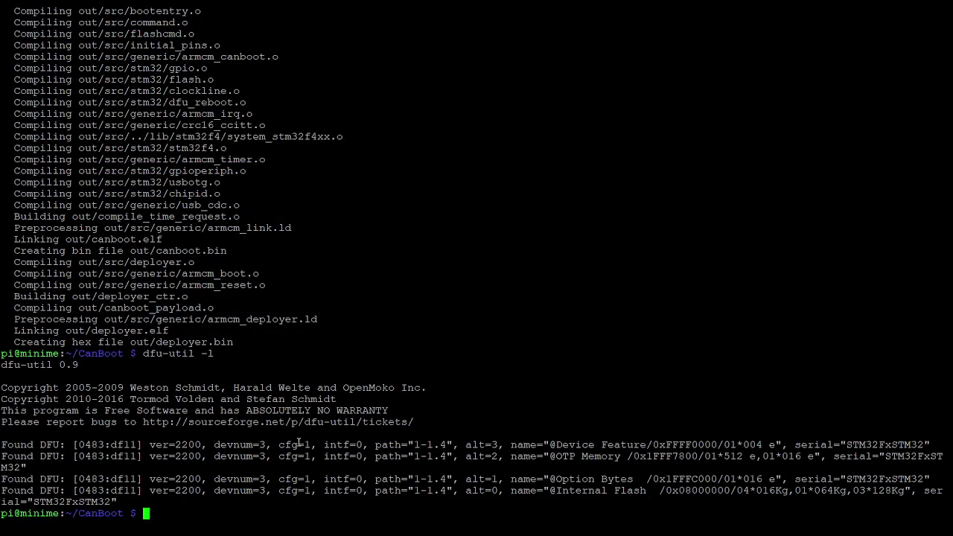
# Paste and run the dfu-util command to flash canboot.bin onto the board's internal flash.
pyautogui.rightClick(189, 514)
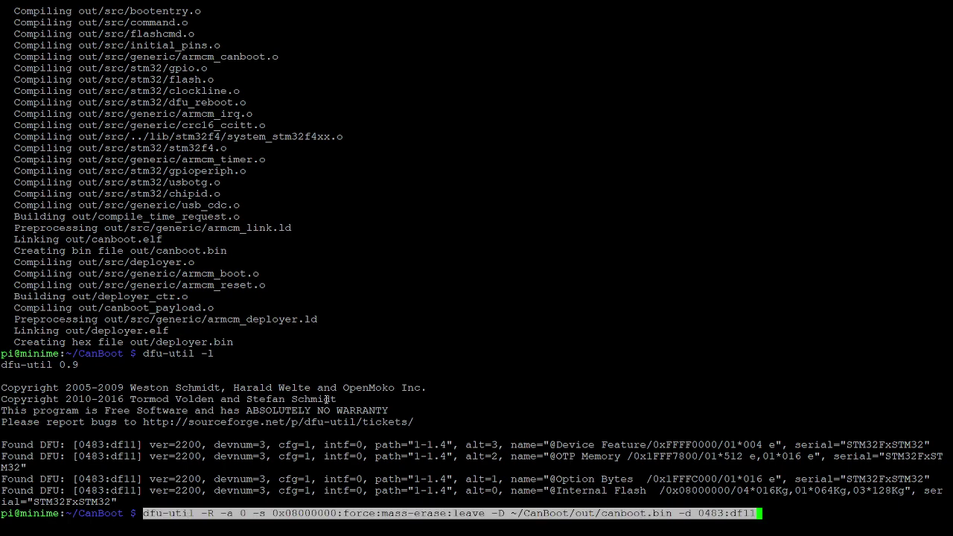
pyautogui.press('Return')
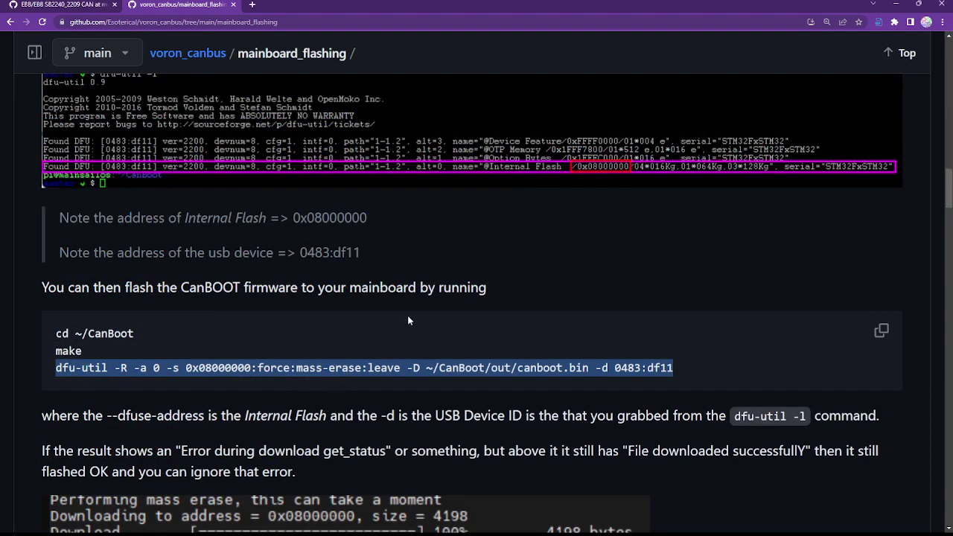
# Scroll the README past the flashing output image to the 'Installing USB-CAN-Bridge Klipper' heading.
pyautogui.scroll(-4, 407, 315)
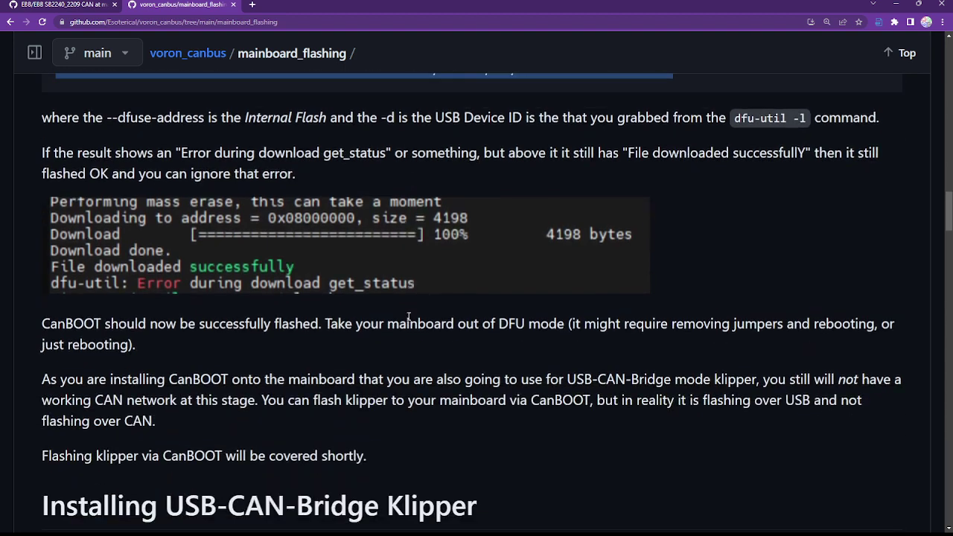
pyautogui.scroll(-3, 408, 317)
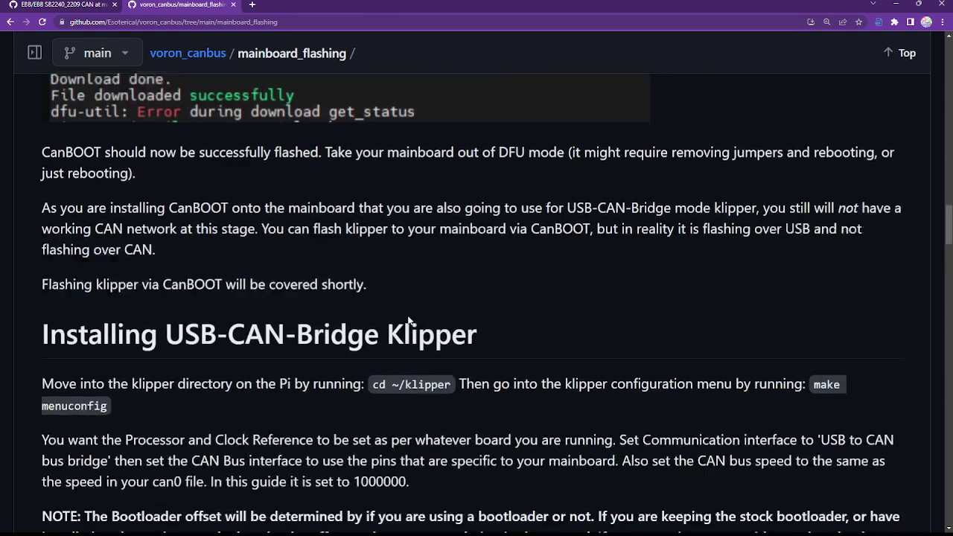
pyautogui.scroll(-1, 408, 318)
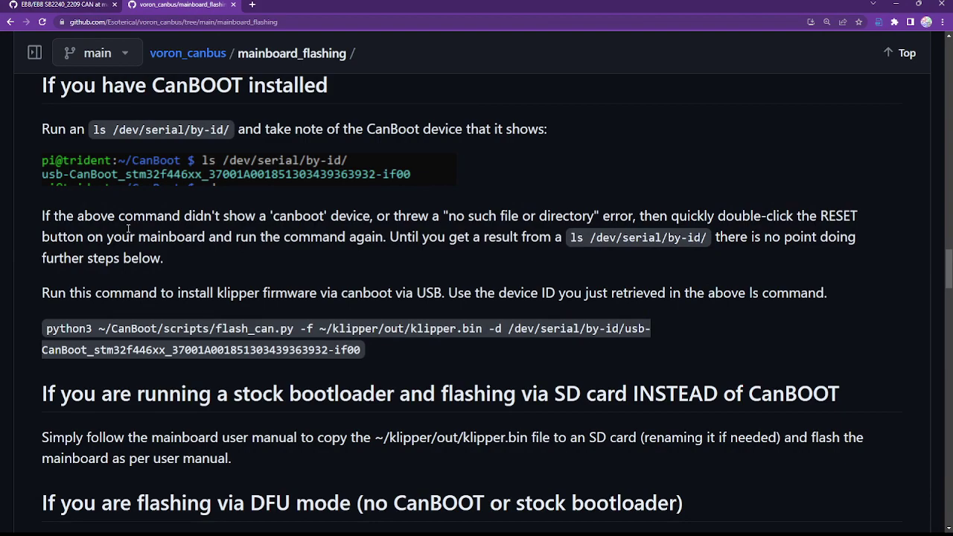
# Scroll back to the top of mainboard_flashing, showing the common_hardware folder and README.md.
pyautogui.scroll(-7, 228, 288)
pyautogui.scroll(-15, 229, 288)
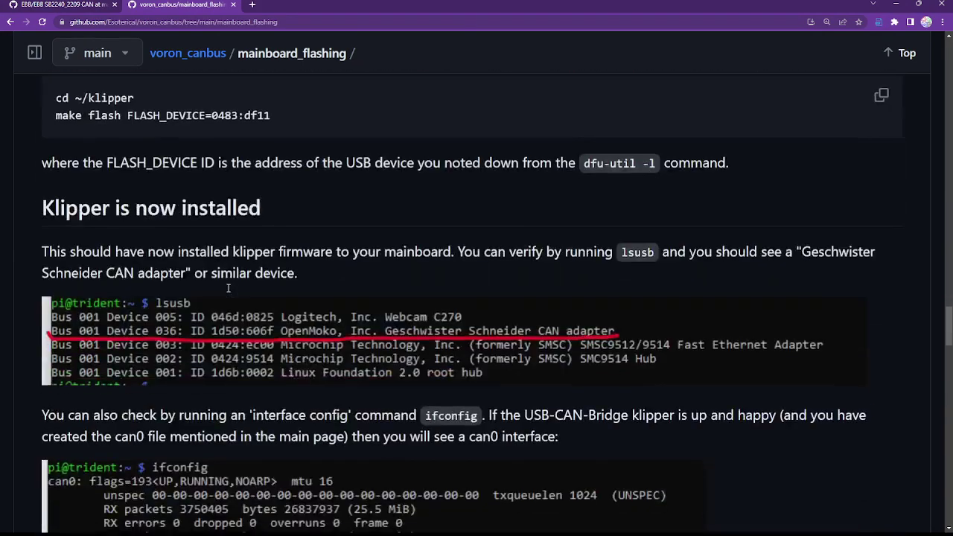
pyautogui.scroll(8, 229, 288)
pyautogui.scroll(2, 248, 105)
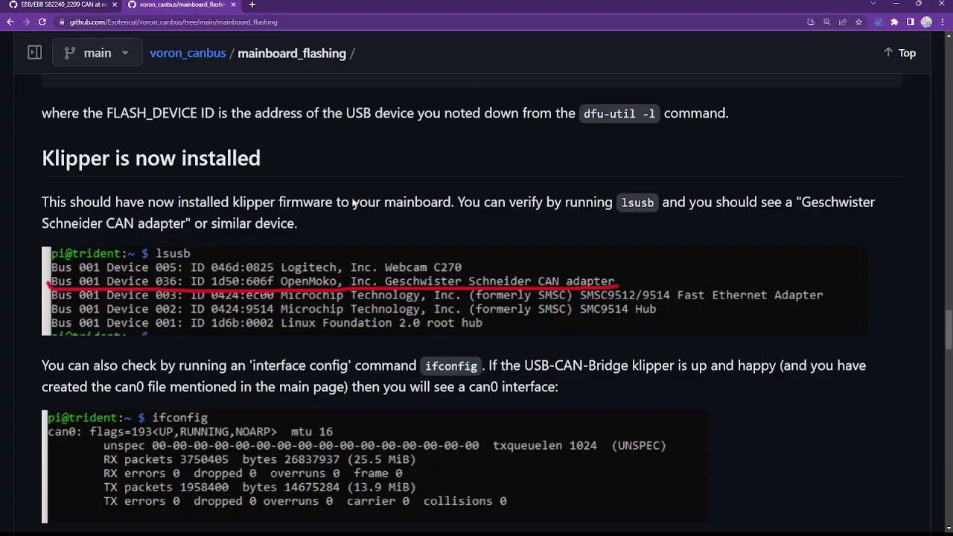
pyautogui.scroll(6, 353, 199)
pyautogui.scroll(20, 353, 199)
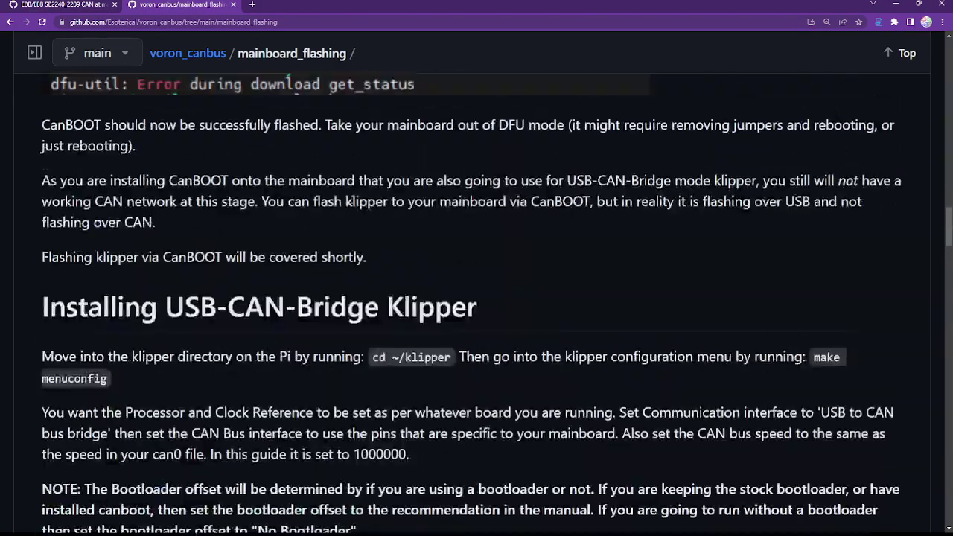
pyautogui.scroll(12, 353, 198)
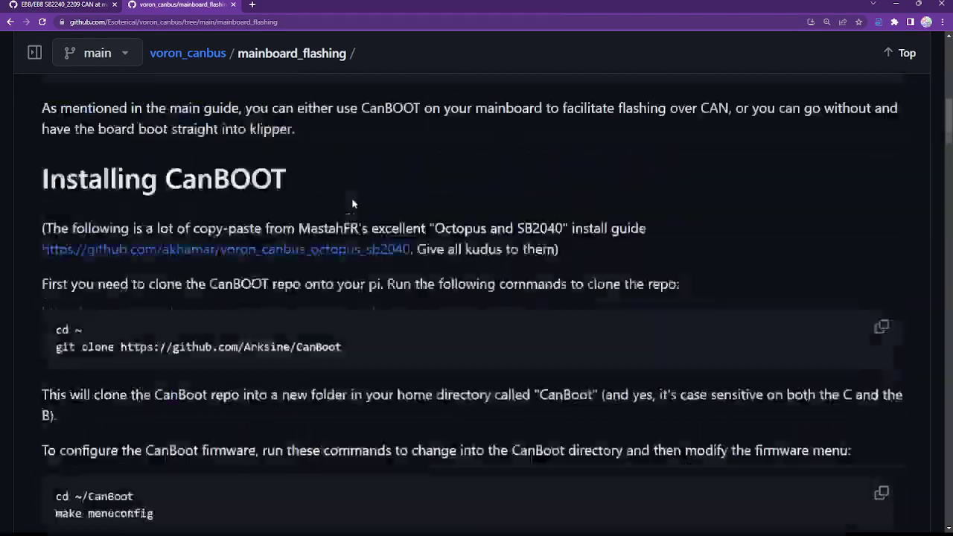
pyautogui.scroll(3, 353, 201)
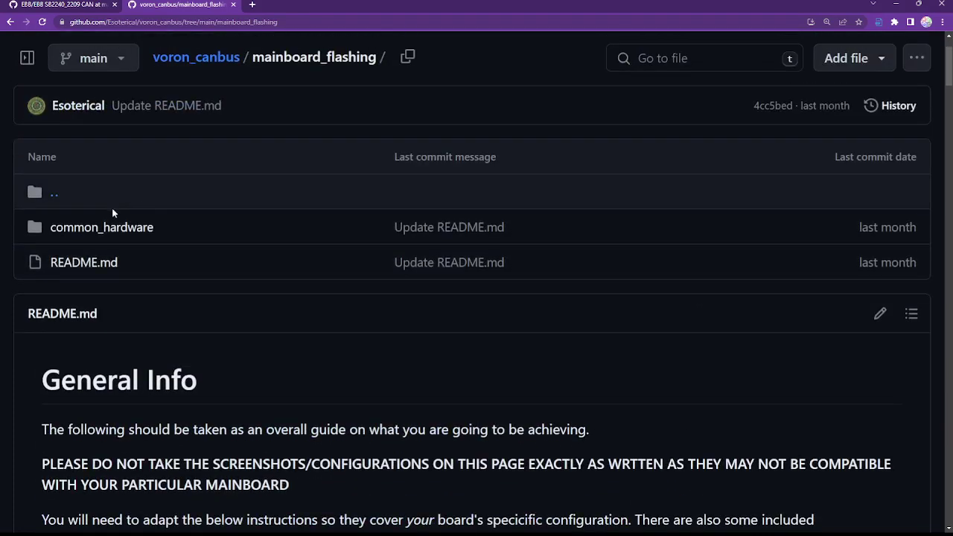
# Open the common_hardware folder, then the BigTreeTech Octopus guide.
pyautogui.click(115, 229)
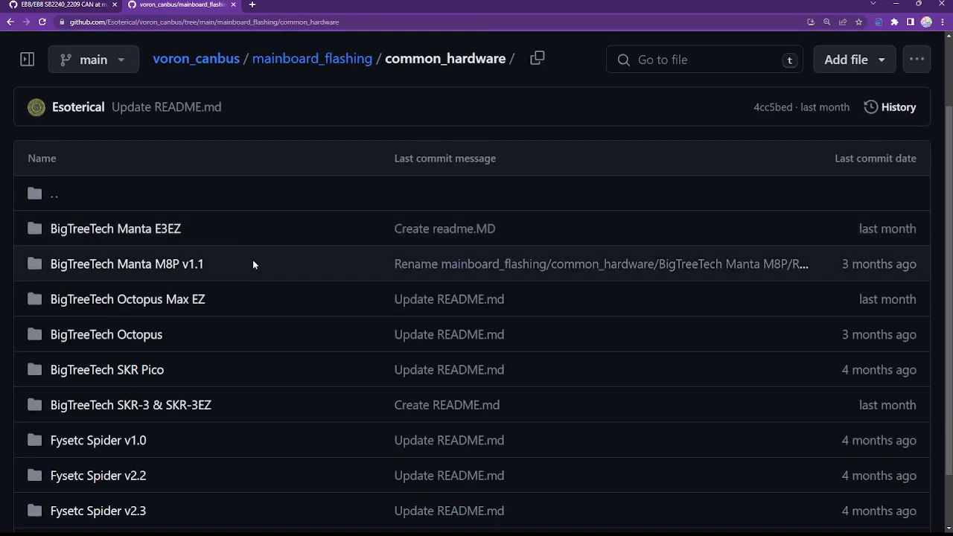
pyautogui.click(119, 337)
pyautogui.scroll(-9, 228, 277)
pyautogui.scroll(9, 228, 276)
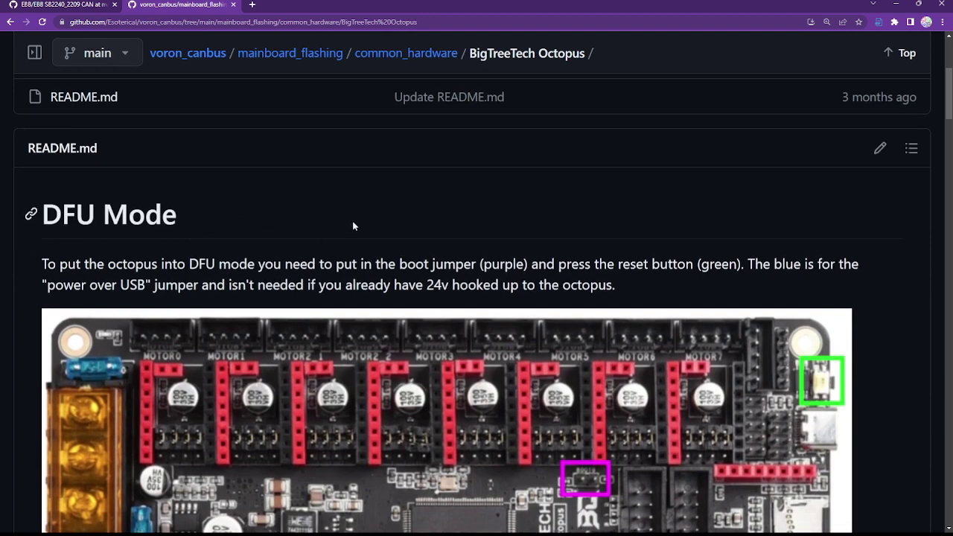
# Scroll down to STM32F429, then back up to the STM32F446 CanBOOT Config section.
pyautogui.scroll(-3, 362, 224)
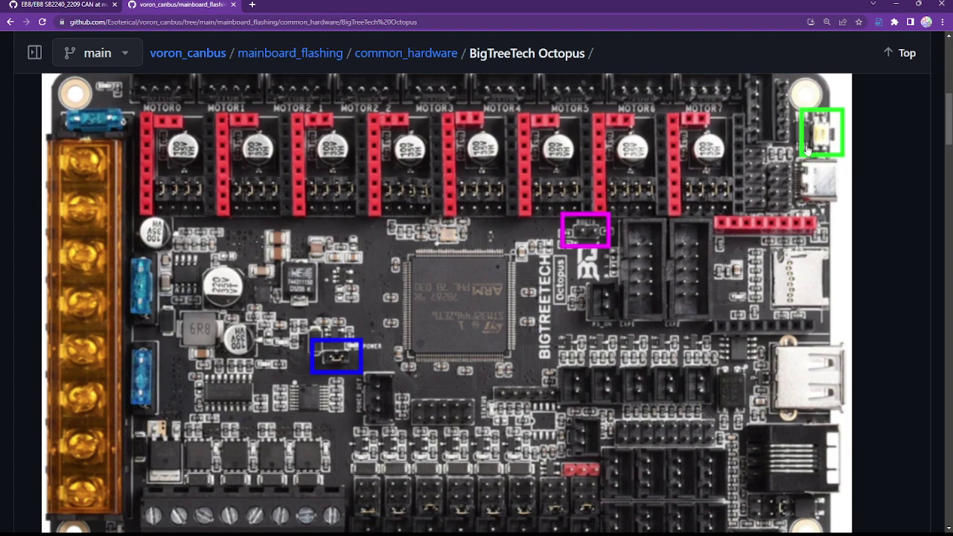
pyautogui.scroll(-4, 438, 387)
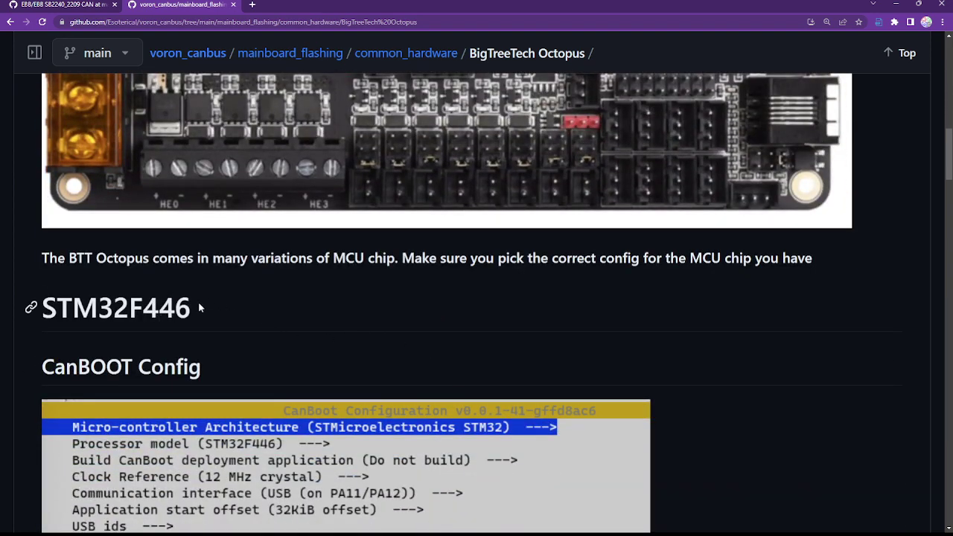
pyautogui.scroll(-2, 198, 301)
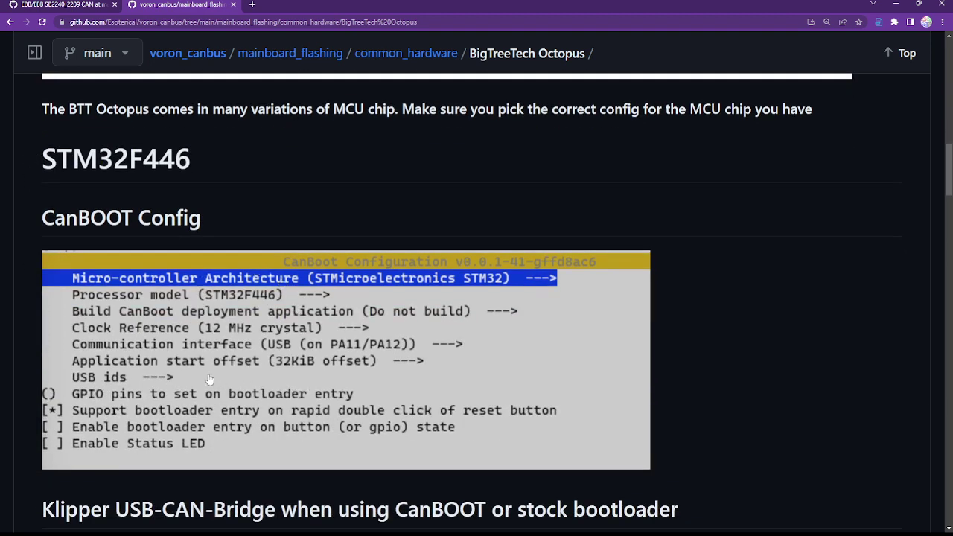
pyautogui.scroll(-2, 253, 414)
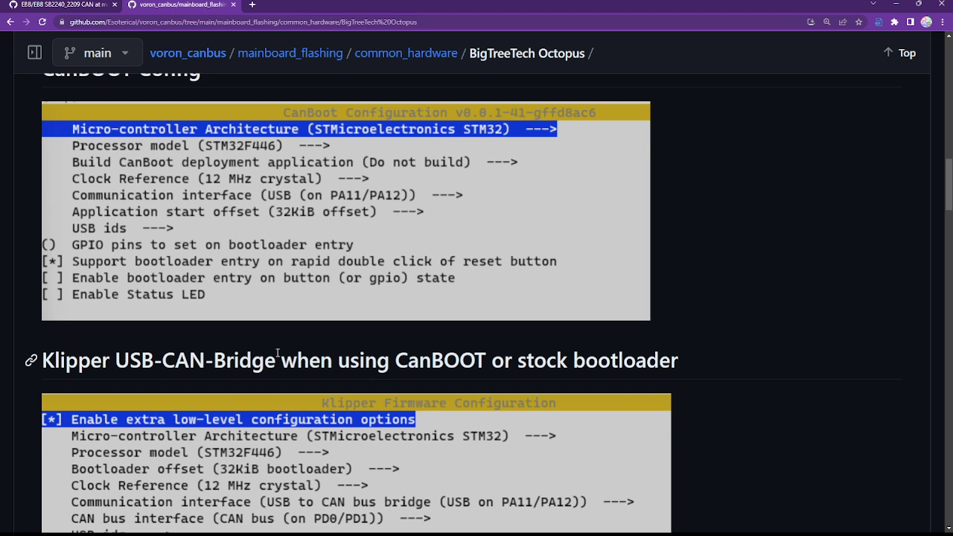
pyautogui.scroll(-1, 294, 363)
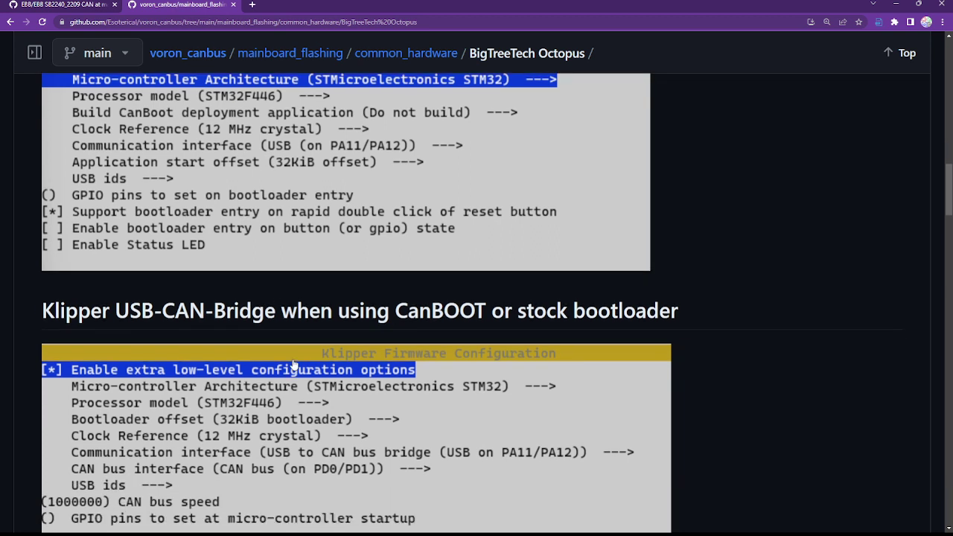
pyautogui.scroll(-2, 294, 365)
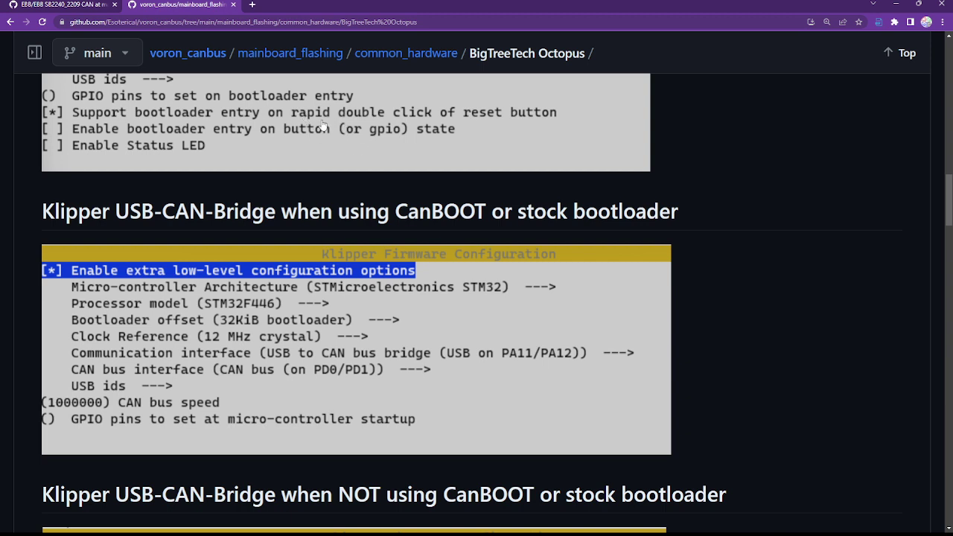
pyautogui.scroll(-2, 305, 303)
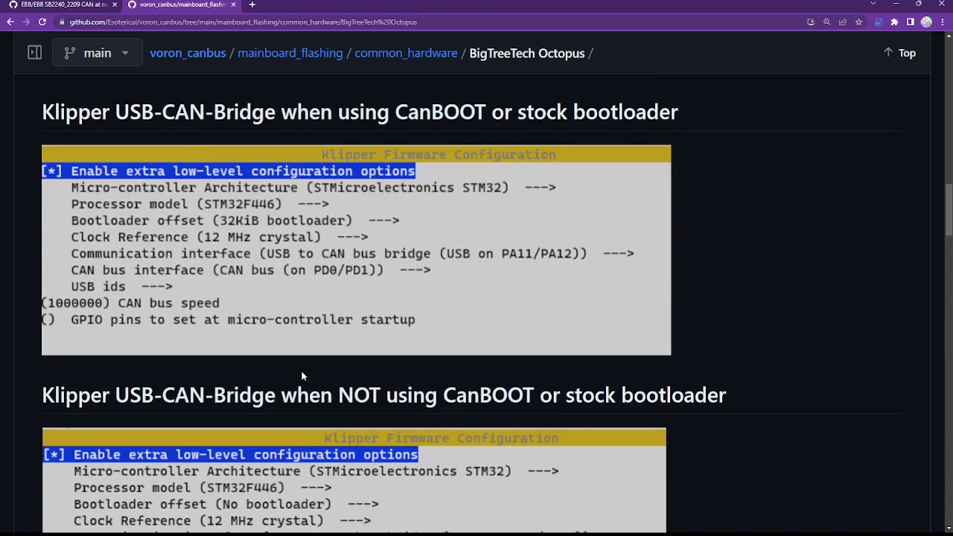
pyautogui.scroll(-5, 385, 442)
pyautogui.scroll(-4, 383, 435)
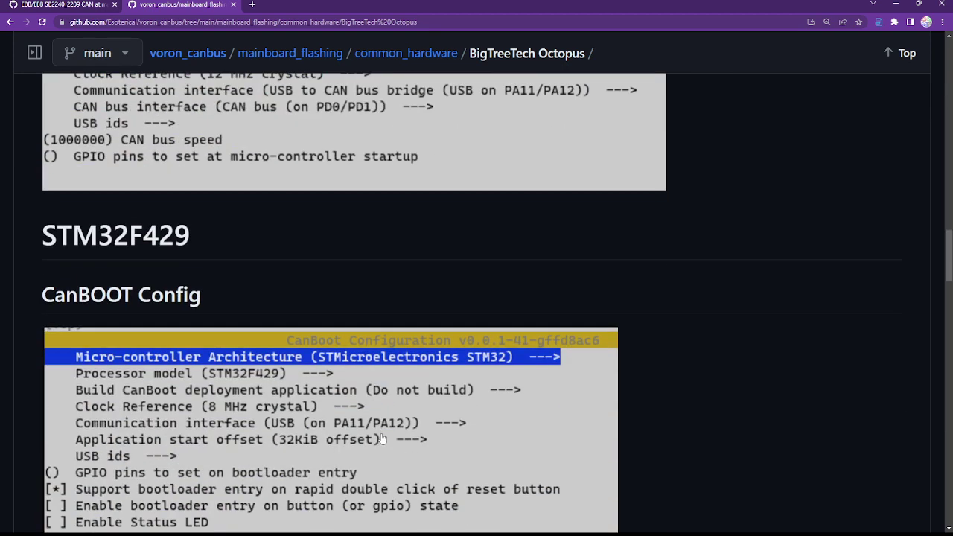
pyautogui.scroll(5, 381, 439)
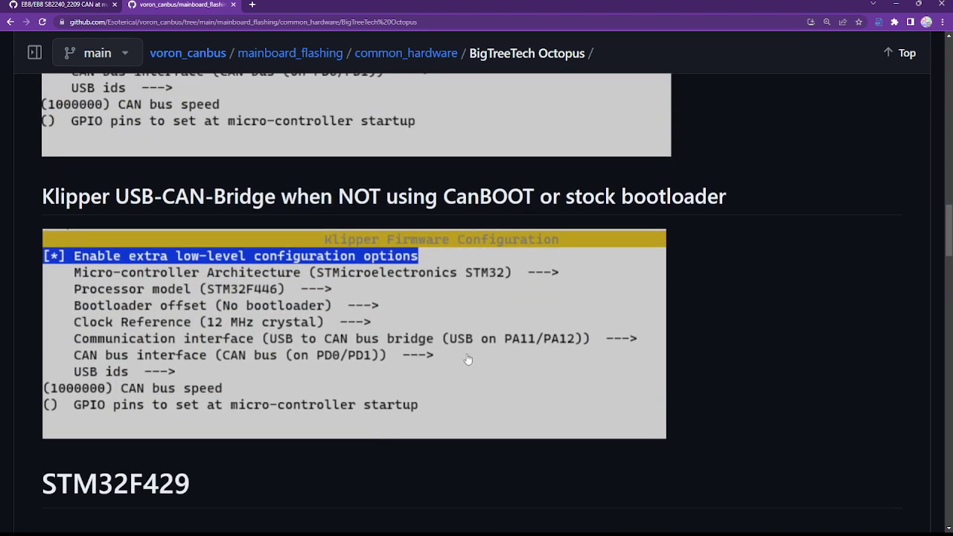
pyautogui.scroll(3, 649, 204)
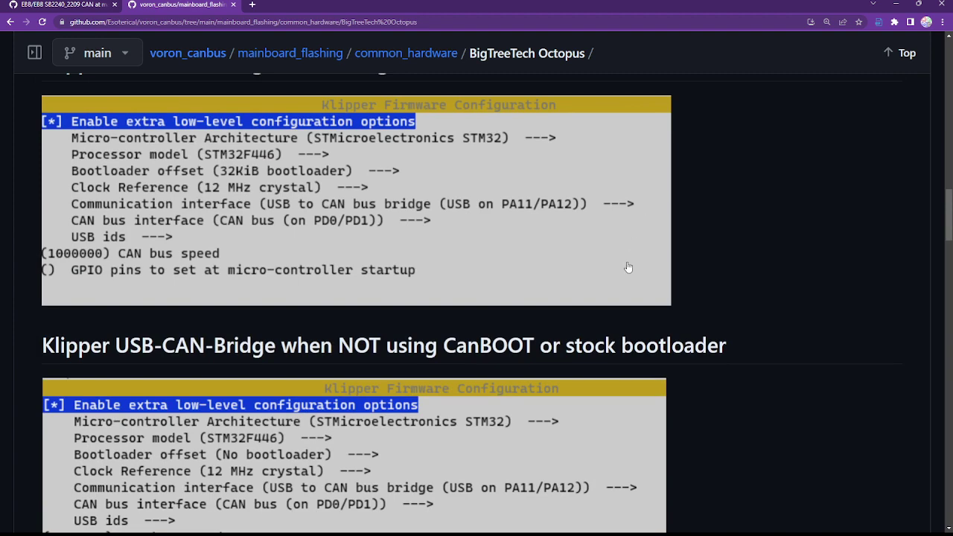
pyautogui.scroll(6, 630, 267)
pyautogui.scroll(1, 628, 266)
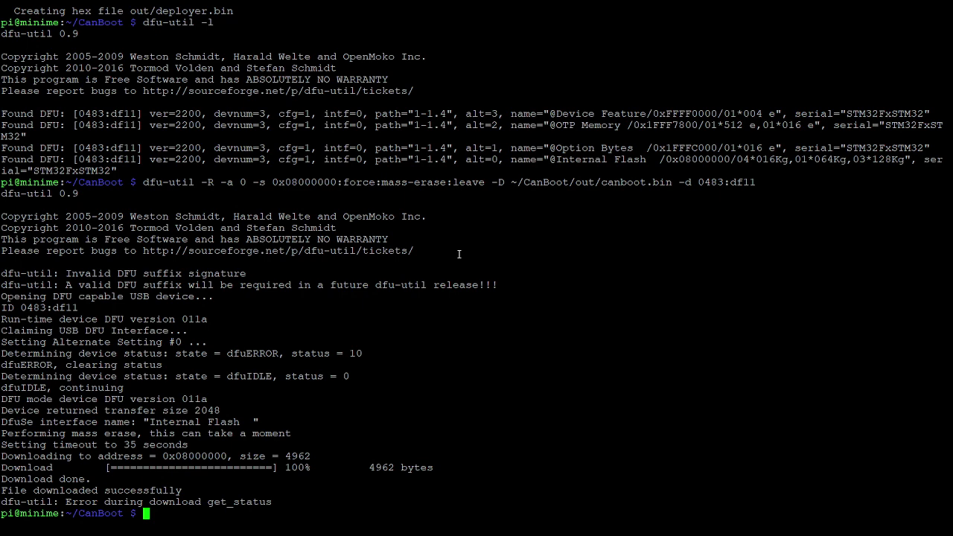
# Leave the CanBoot folder with cd .. and enter the klipper folder.
pyautogui.write('cd ..')
pyautogui.press('Return')
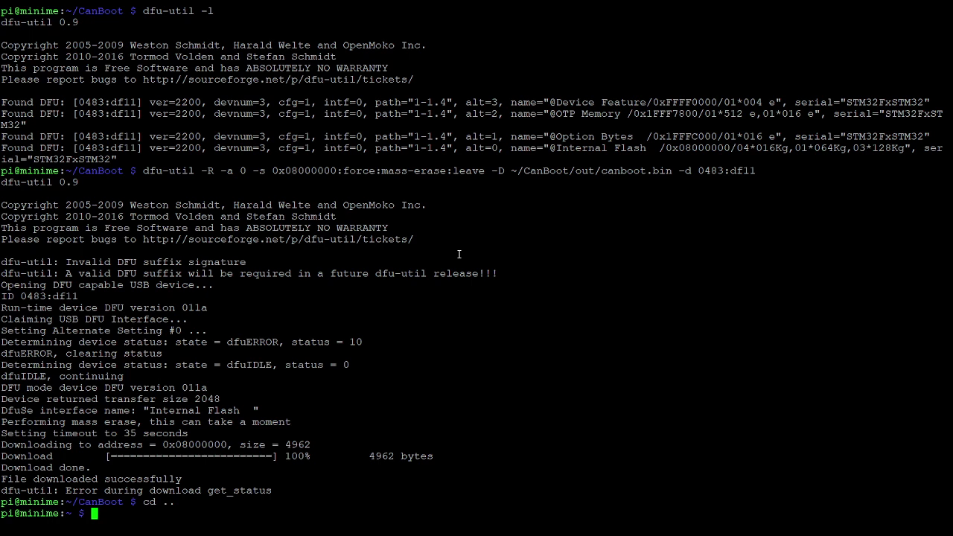
pyautogui.write('cd klipper')
pyautogui.press('Return')
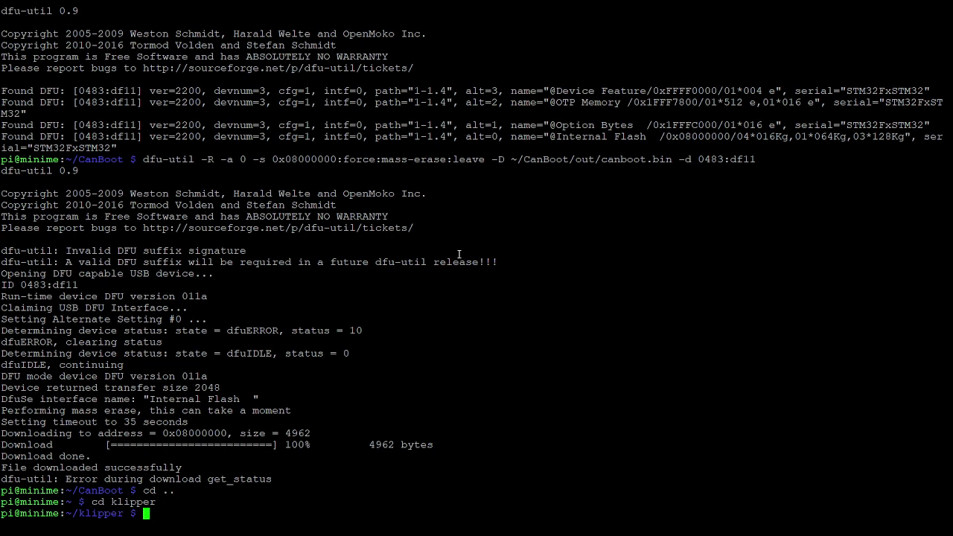
# Run make menuconfig to open Klipper's firmware configuration menu, correcting a typo.
pyautogui.write('make menucoin')
pyautogui.press('BackSpace')
pyautogui.press('BackSpace')
pyautogui.write('nfig')
pyautogui.press('Return')
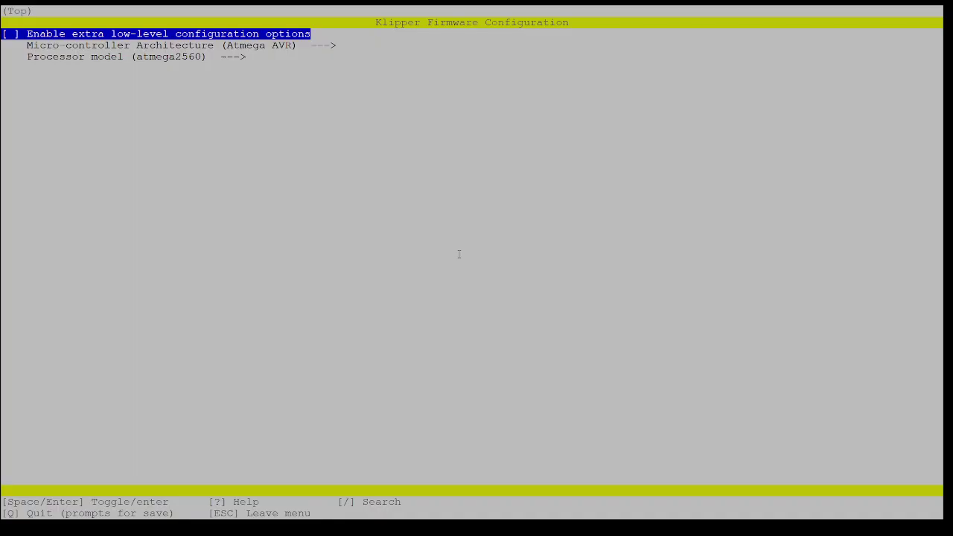
# Enable extra low-level options and choose STMicroelectronics STM32 as the architecture.
pyautogui.press('space')
pyautogui.press('Down')
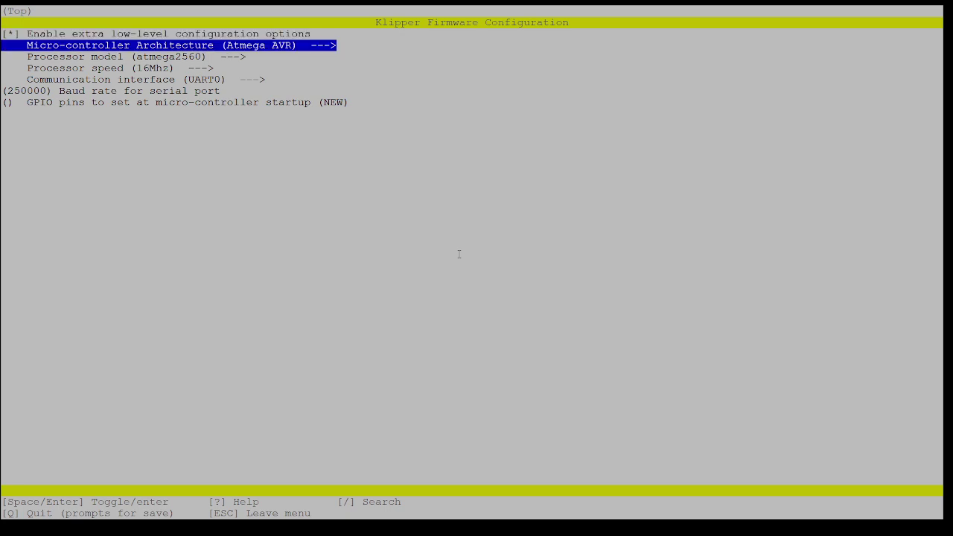
pyautogui.press('Return')
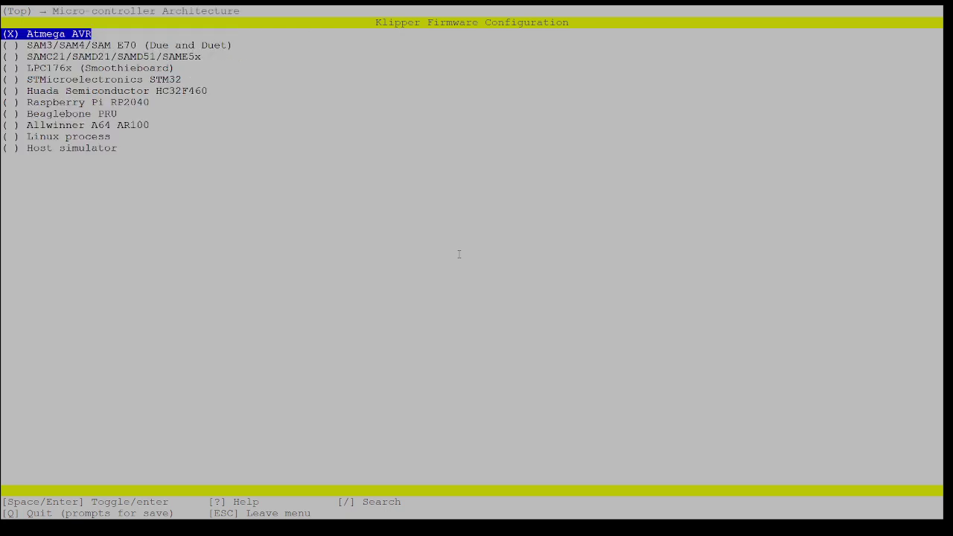
pyautogui.press('Down')
pyautogui.press('Down')
pyautogui.press('Down')
pyautogui.press('Down')
pyautogui.press('Return')
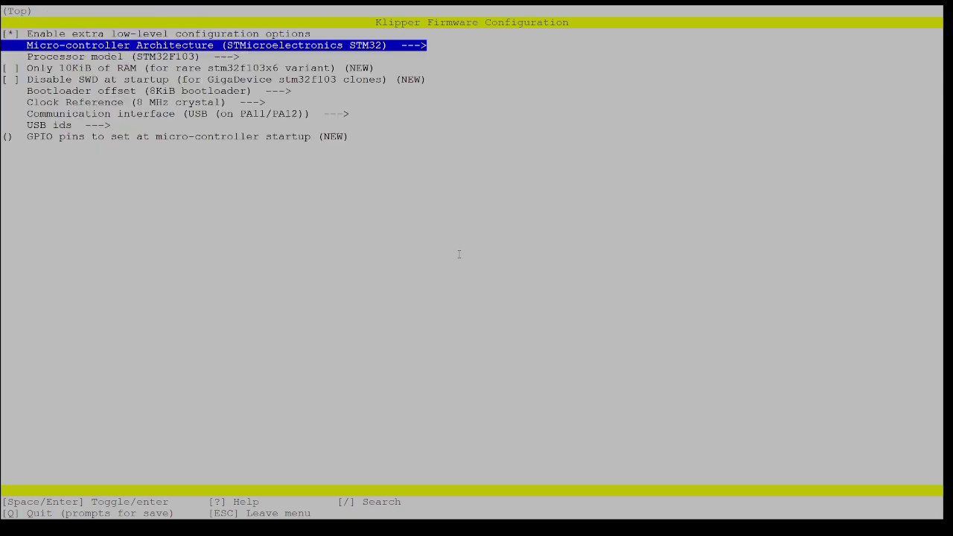
# Select STM32F446 as the processor model.
pyautogui.press('Down')
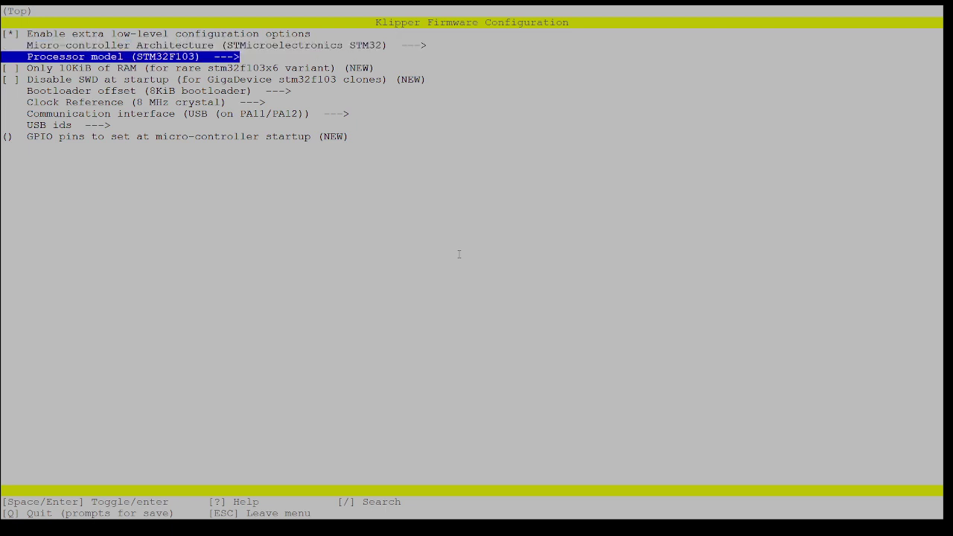
pyautogui.press('Return')
pyautogui.press('Down')
pyautogui.press('Down')
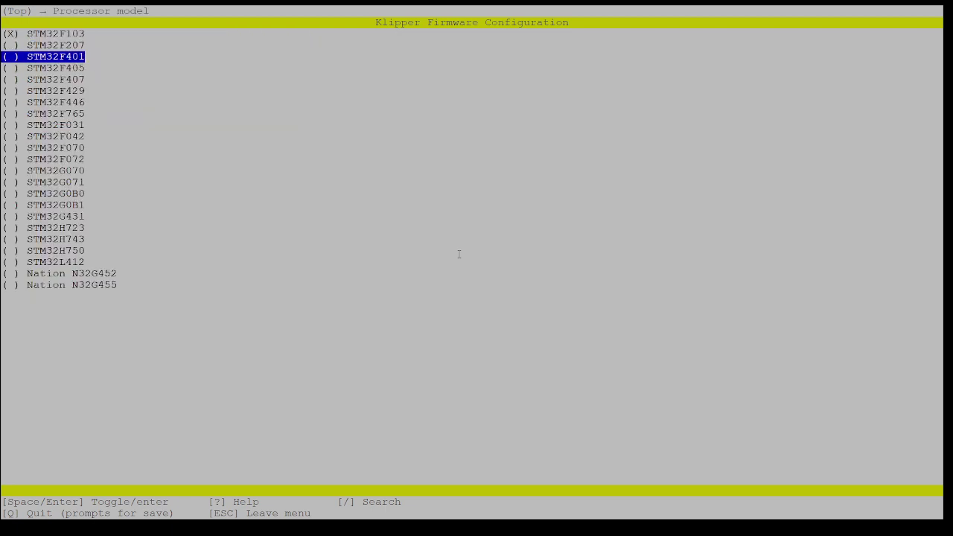
pyautogui.press('Down')
pyautogui.press('Down')
pyautogui.press('Down')
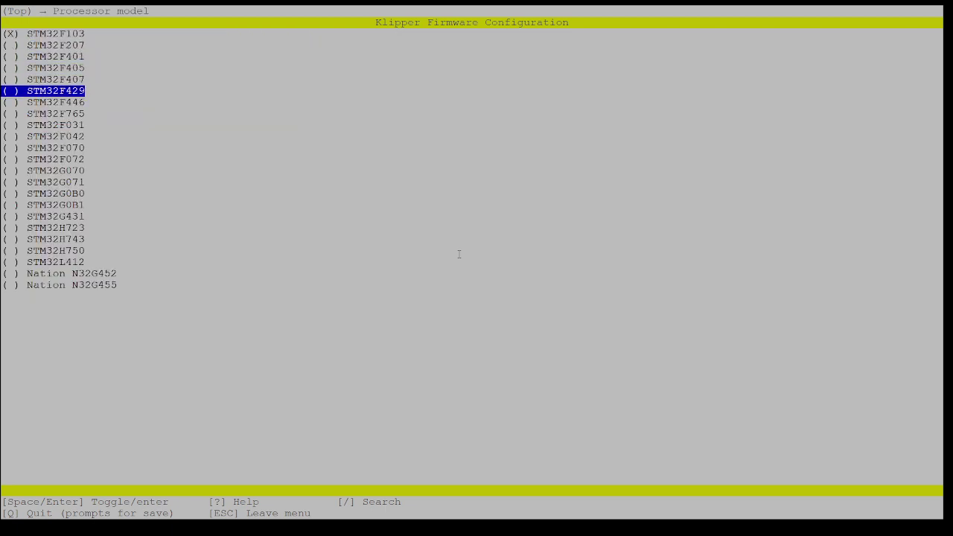
pyautogui.press('Down')
pyautogui.press('Return')
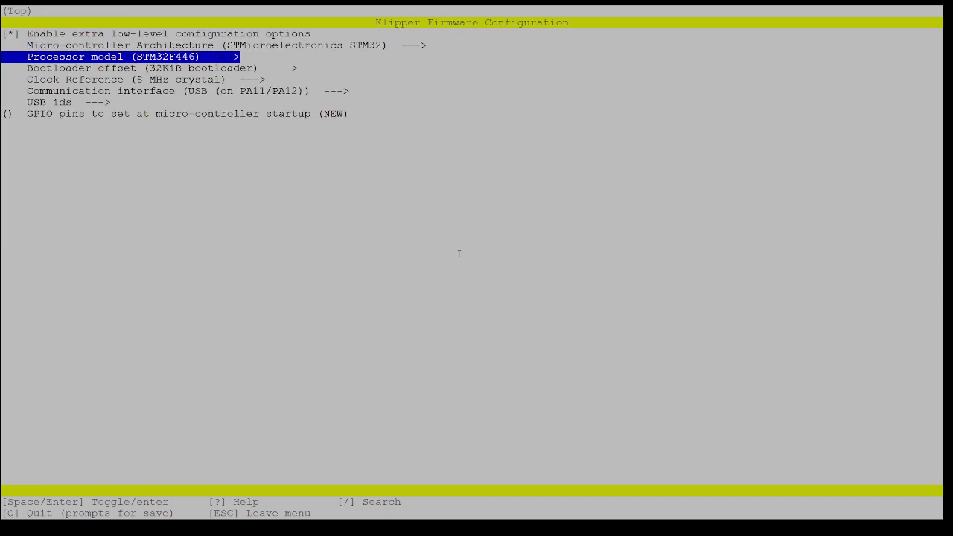
# Keep the 32KiB bootloader, choose the 12 MHz crystal, and save the configuration.
pyautogui.press('Down')
pyautogui.press('Return')
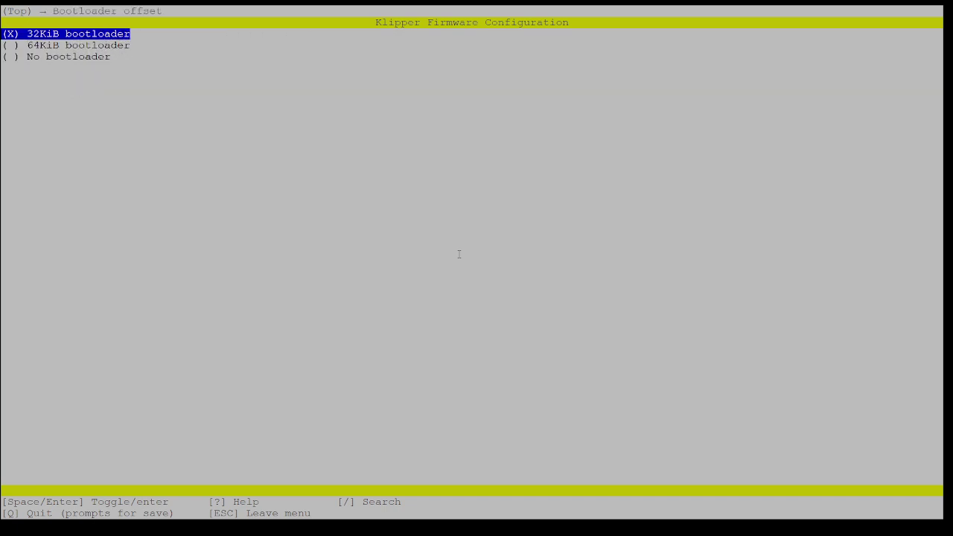
pyautogui.press('Return')
pyautogui.press('Down')
pyautogui.press('Return')
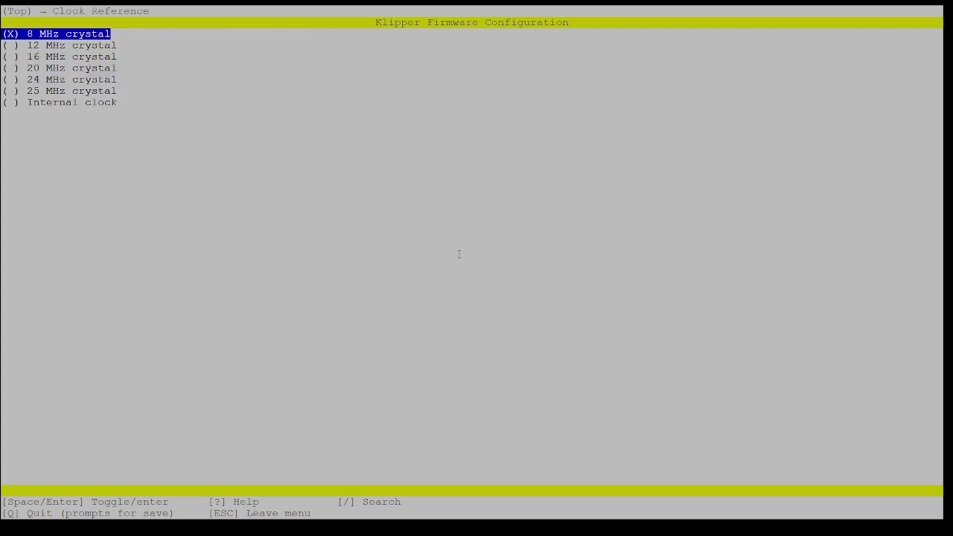
pyautogui.press('Down')
pyautogui.press('Return')
pyautogui.press('Down')
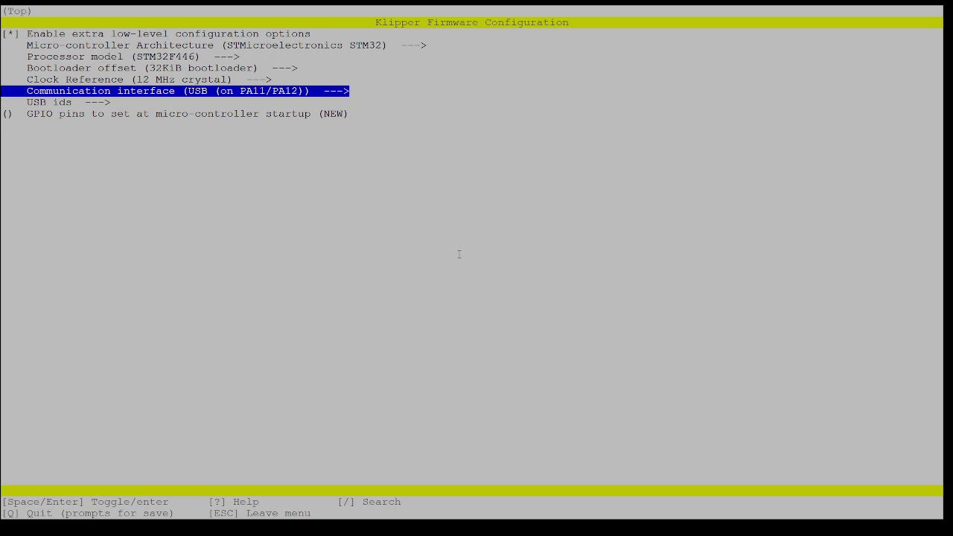
pyautogui.press('q')
pyautogui.press('y')
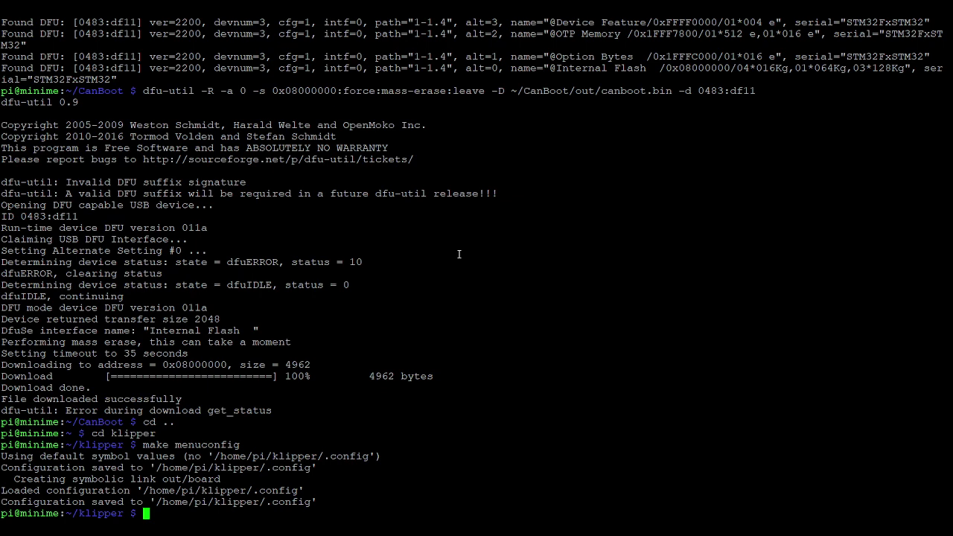
# Run make in ~/klipper to build the firmware into out/klipper.bin.
pyautogui.write('make')
pyautogui.press('Return')
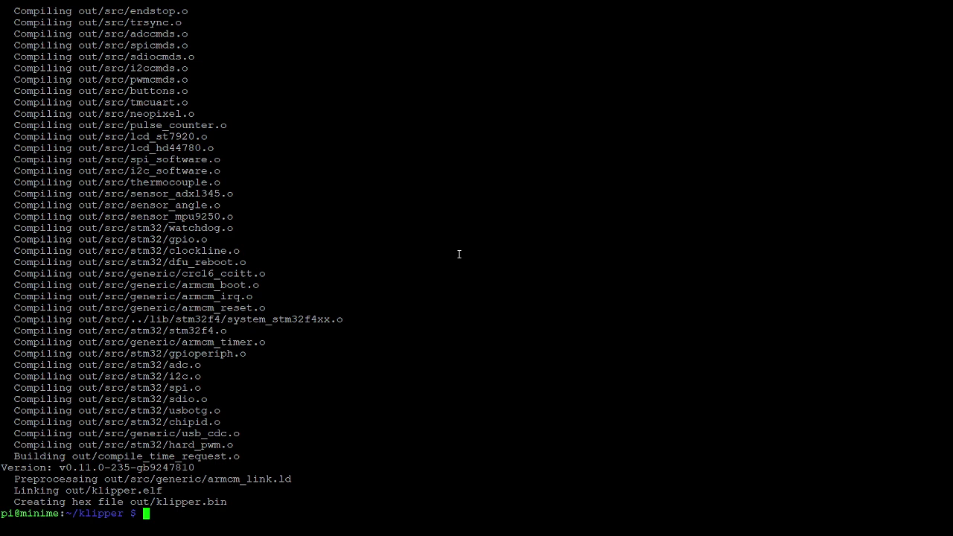
# Run lsusb to confirm the 1d50:6177 stm32f446xx board, then enter ls /dev/serial/by-id.
pyautogui.write('lsusb')
pyautogui.press('Return')
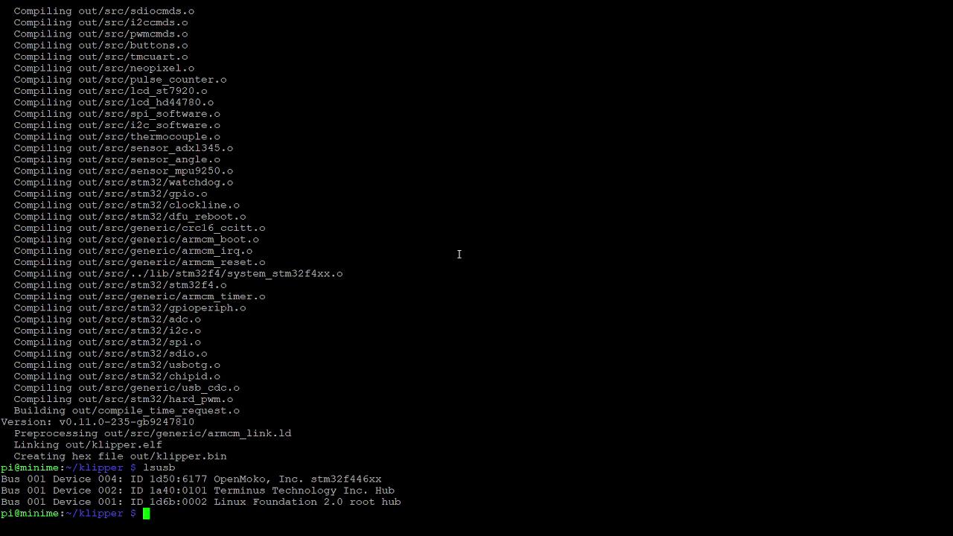
pyautogui.write('ls /dev/serial/by-id')
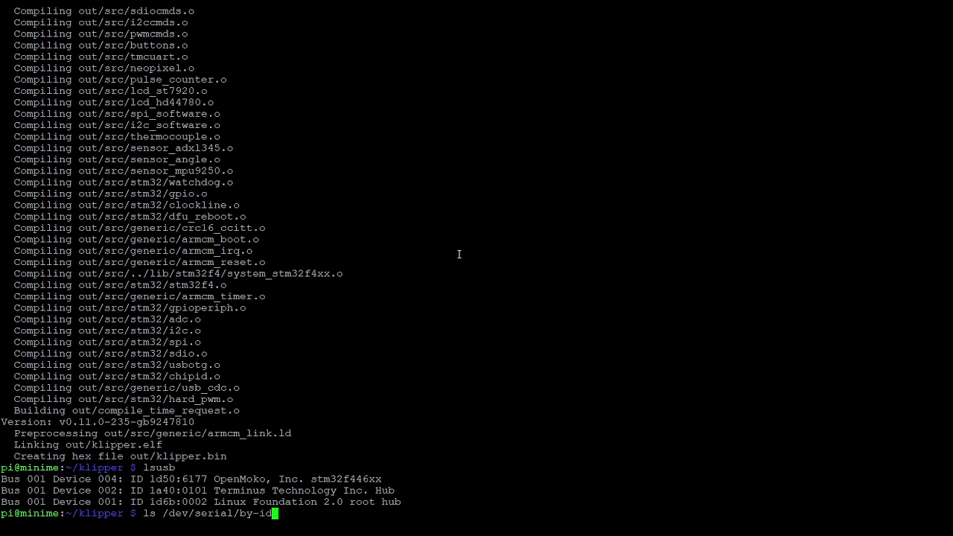
# Run ls /dev/serial/by-id, revealing the usb-CanBoot_stm32f446xx serial device.
pyautogui.press('Return')
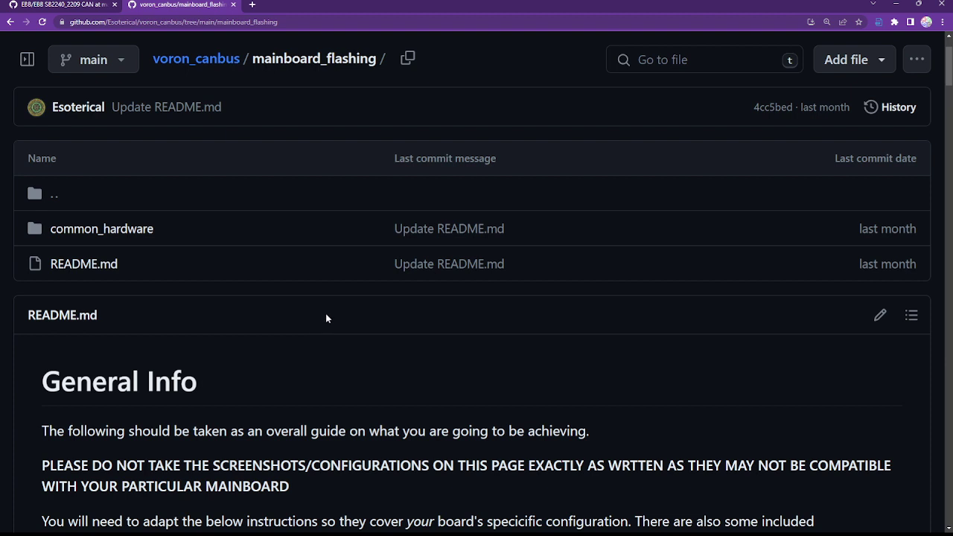
# Scroll the mainboard_flashing README down to the 'If you have CanBOOT installed' section.
pyautogui.scroll(-1, 327, 360)
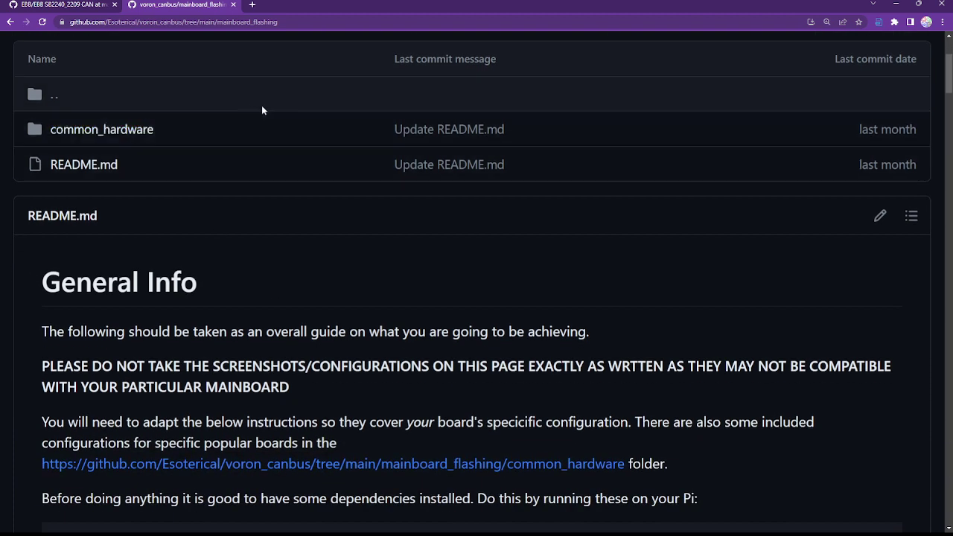
pyautogui.scroll(-6, 316, 254)
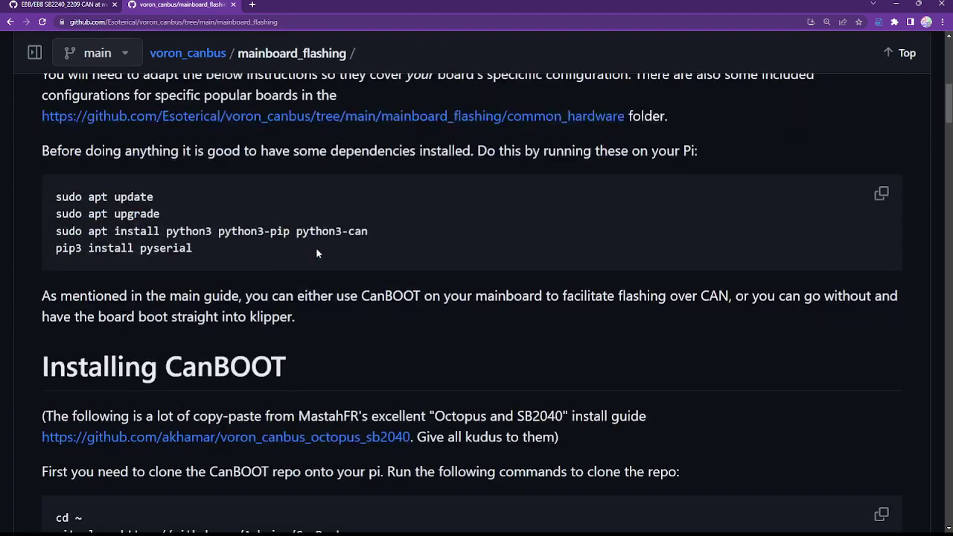
pyautogui.scroll(-4, 316, 254)
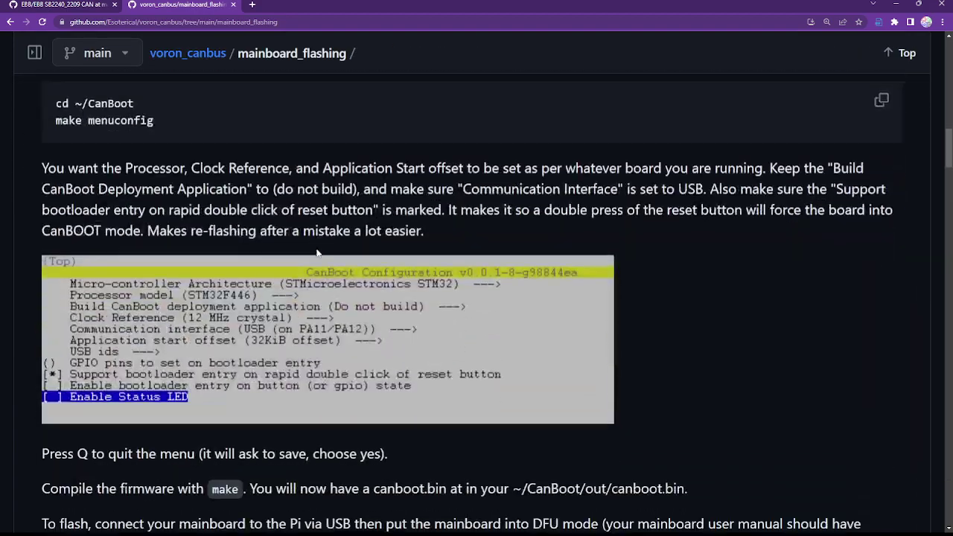
pyautogui.scroll(-3, 317, 254)
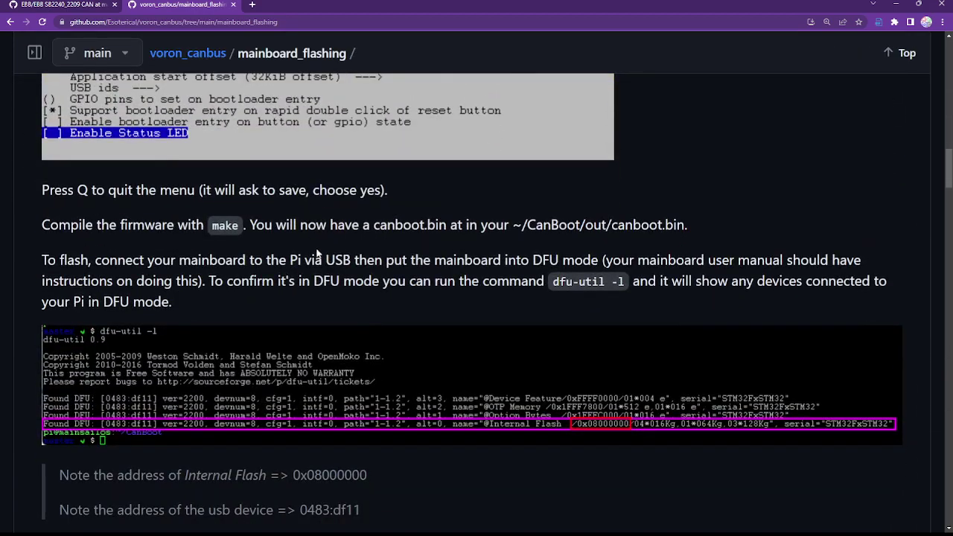
pyautogui.scroll(-5, 315, 253)
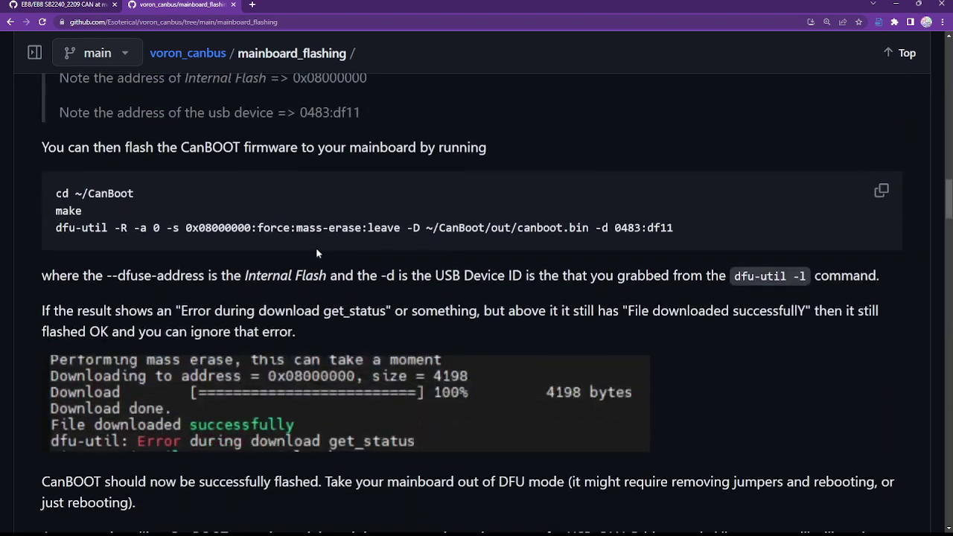
pyautogui.scroll(-1, 315, 253)
pyautogui.scroll(-1, 317, 254)
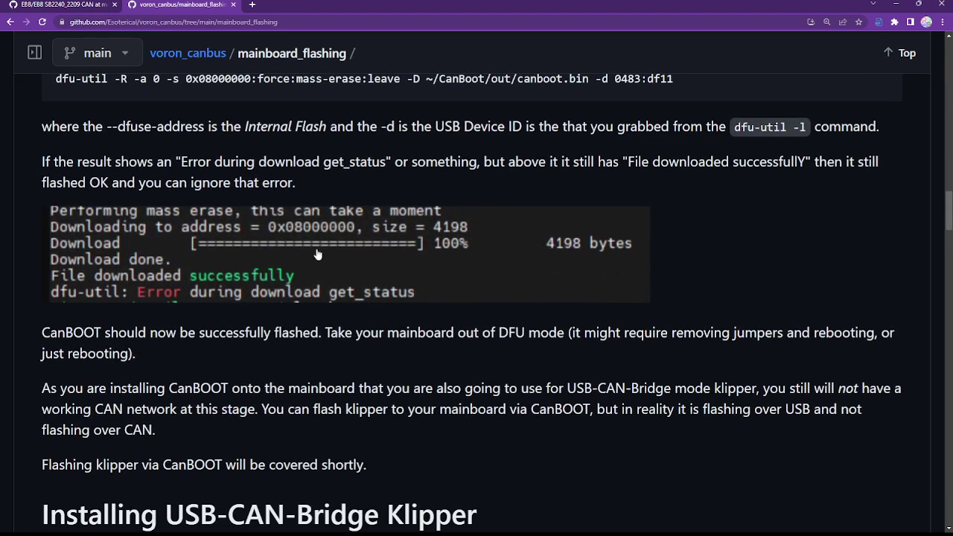
pyautogui.scroll(-2, 317, 255)
pyautogui.scroll(-1, 317, 250)
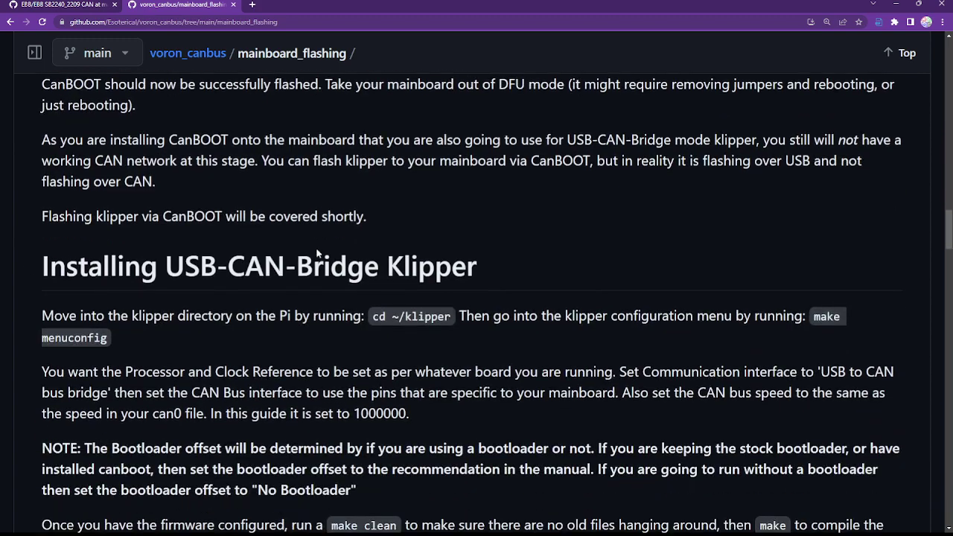
pyautogui.scroll(-2, 317, 249)
pyautogui.scroll(-3, 318, 249)
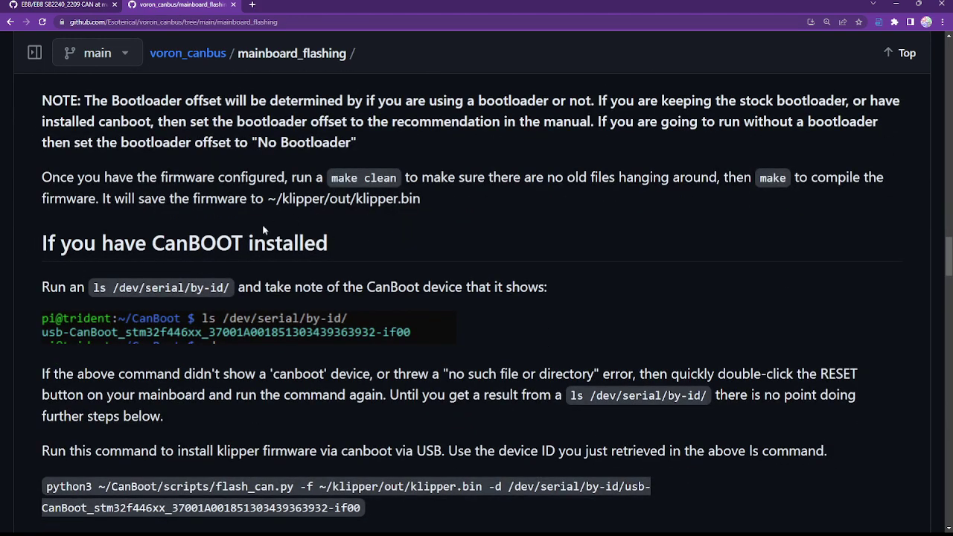
pyautogui.scroll(-1, 245, 230)
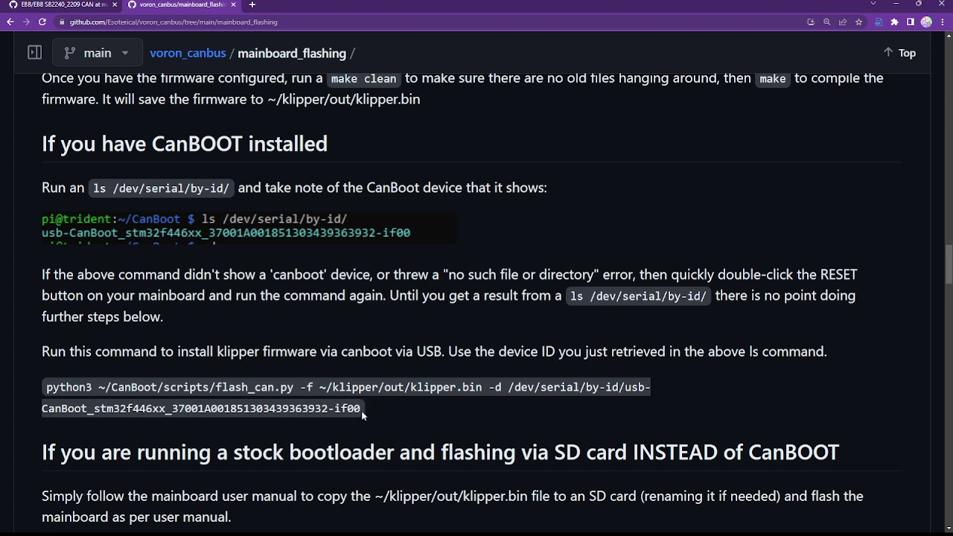
# Select and copy the python3 flash_can.py command, leaving out the serial ID.
pyautogui.moveTo(362, 410); pyautogui.dragTo(251, 409)
pyautogui.click(512, 392)
pyautogui.moveTo(46, 394); pyautogui.dragTo(626, 386)
pyautogui.hotkey('ctrl', 'c')
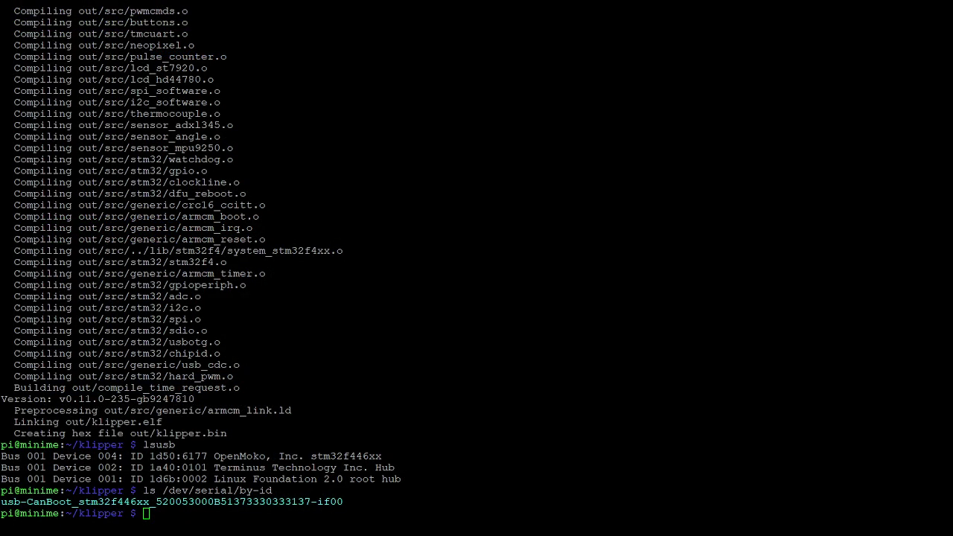
# Paste the flash_can.py command into PuTTY and append the usb-CanBoot stm32f446xx device name.
pyautogui.click(415, 276)
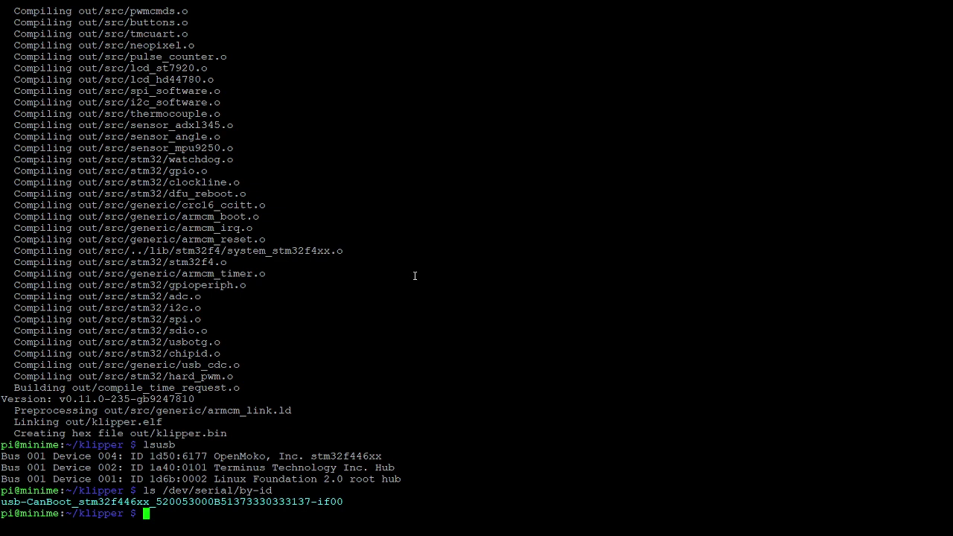
pyautogui.rightClick(246, 512)
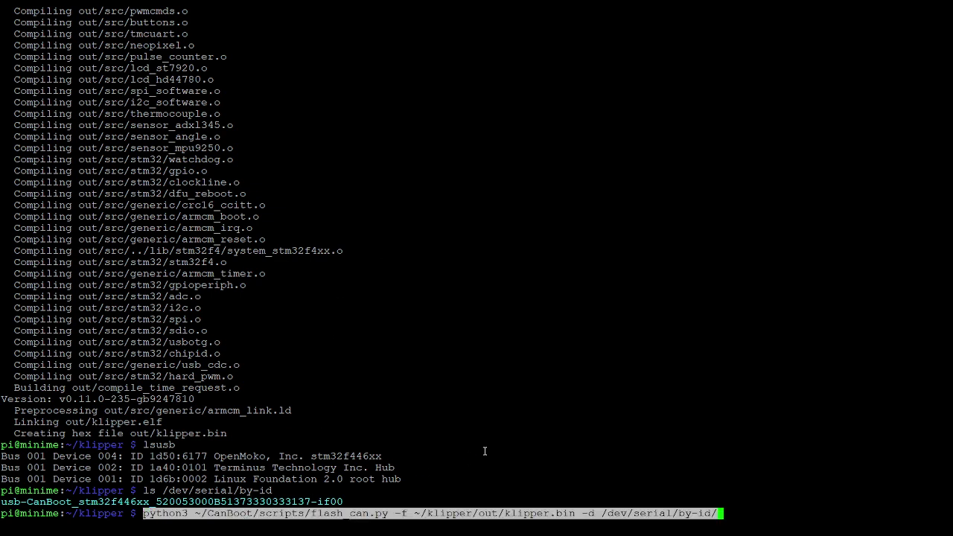
pyautogui.press('End')
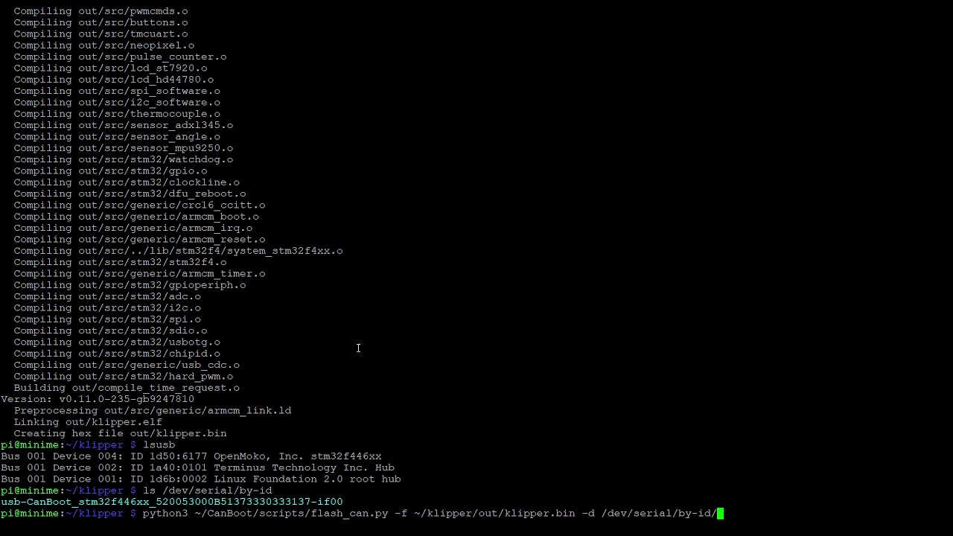
pyautogui.moveTo(4, 501); pyautogui.dragTo(344, 501)
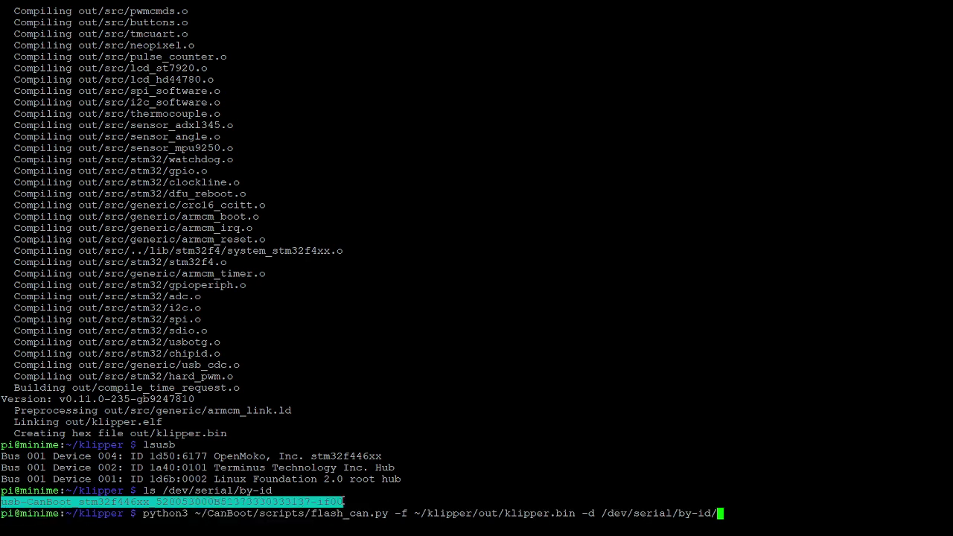
pyautogui.rightClick(741, 513)
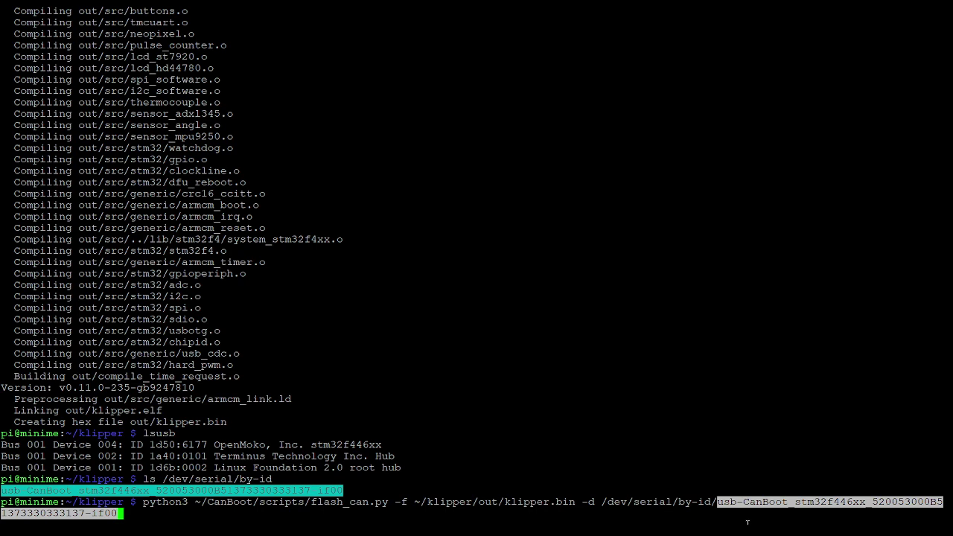
# Run flash_can.py to flash klipper.bin until CAN Flash Success, then enter lsusb.
pyautogui.press('Return')
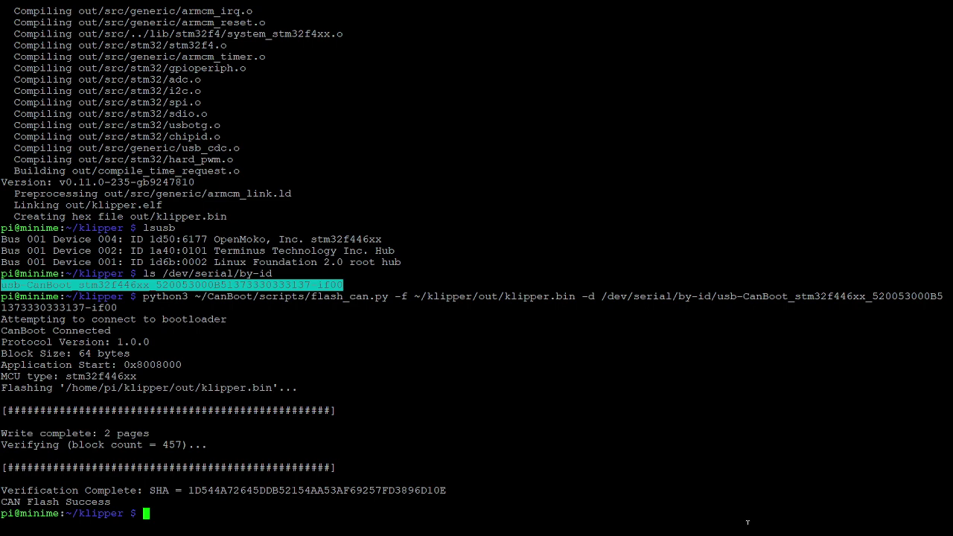
pyautogui.write('lsusb')
# Run lsusb to see the STM device in DFU Mode, then re-list the missing /dev/serial/by-id.
pyautogui.press('Return')
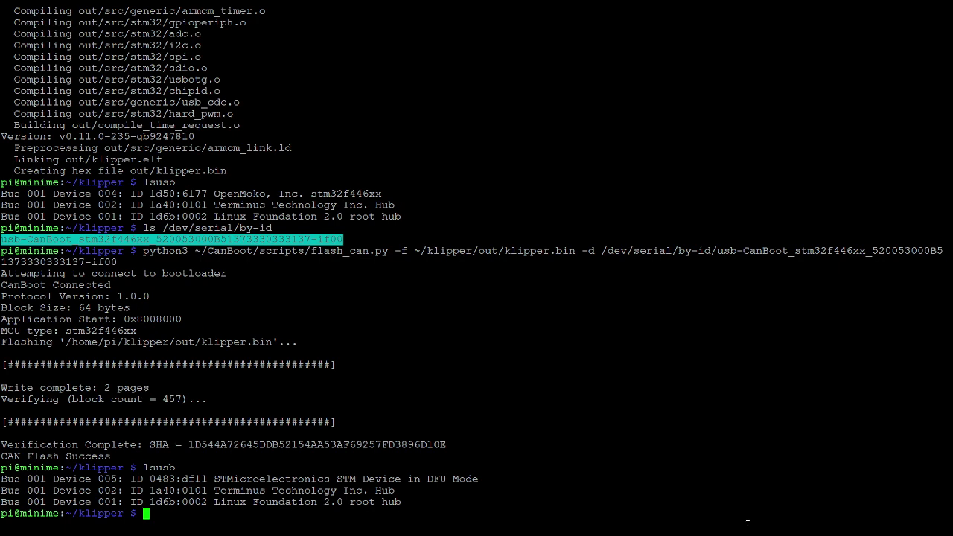
pyautogui.press('Up')
pyautogui.press('Up')
pyautogui.press('Up')
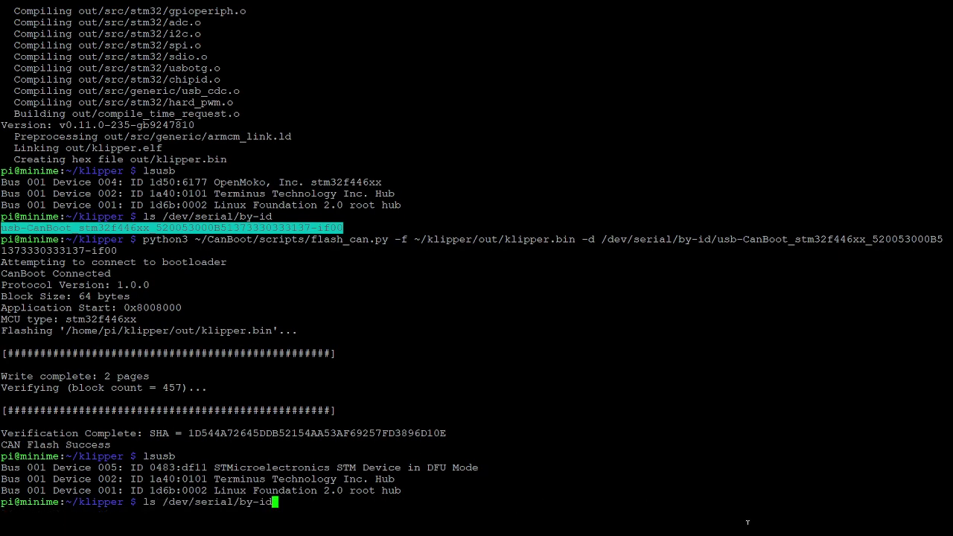
pyautogui.press('Return')
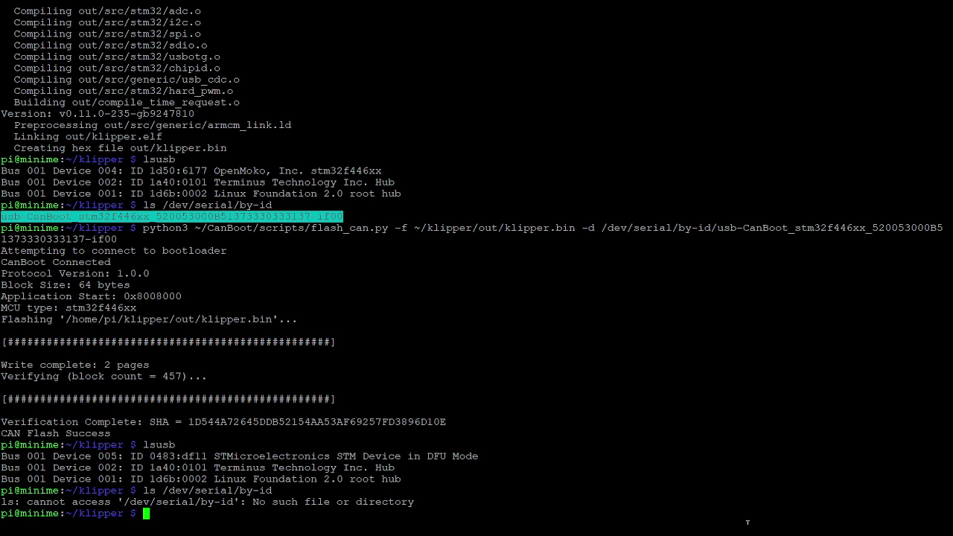
# List /dev/serial/by-id again to confirm the usb-Klipper_stm32f446xx device now appears.
pyautogui.press('Up')
pyautogui.press('Return')
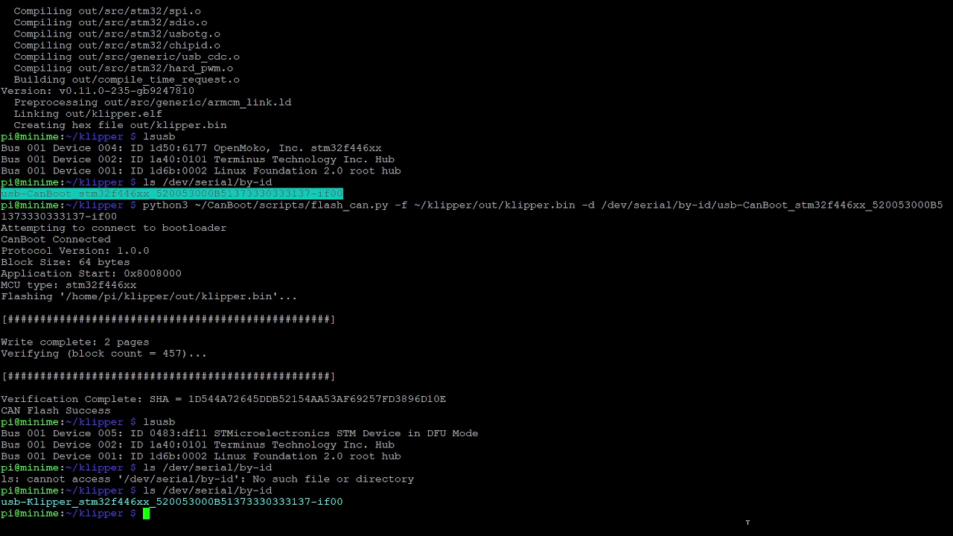
pyautogui.click(332, 285)
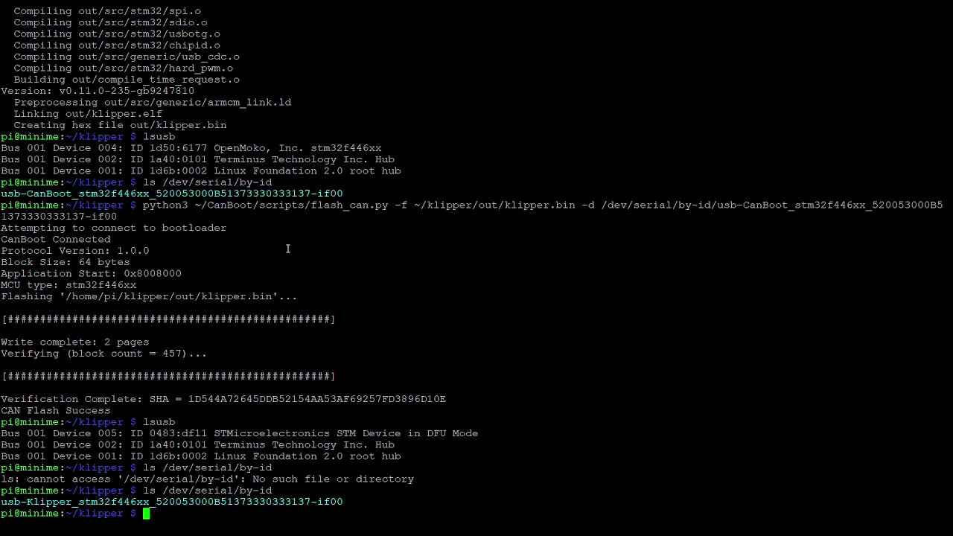